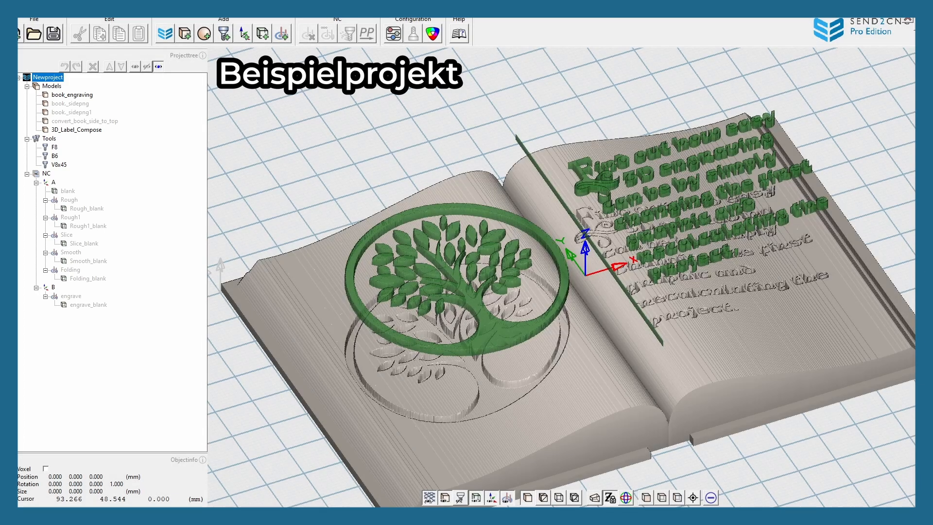
Examine the sample book project's models, tools, Rough, Slice and engrave toolpaths, and the engraved blank
left_click(51, 86)
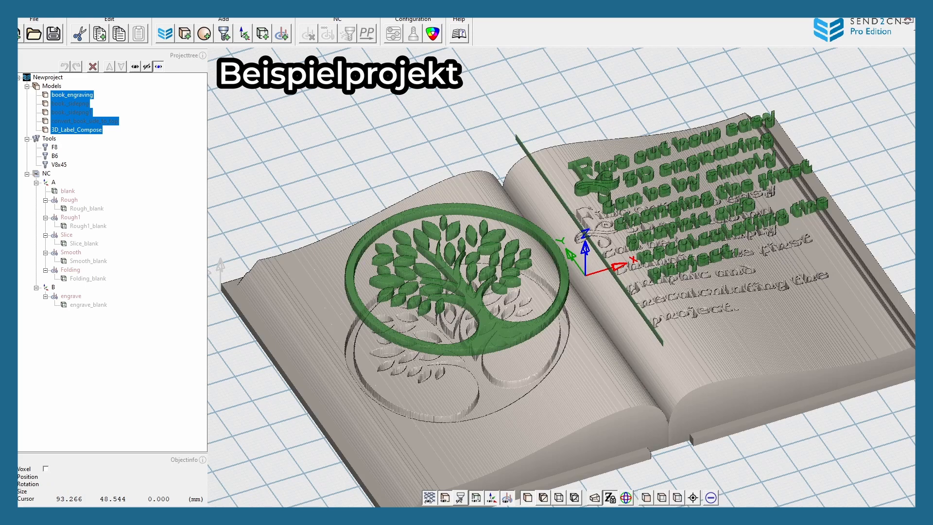
left_click(49, 139)
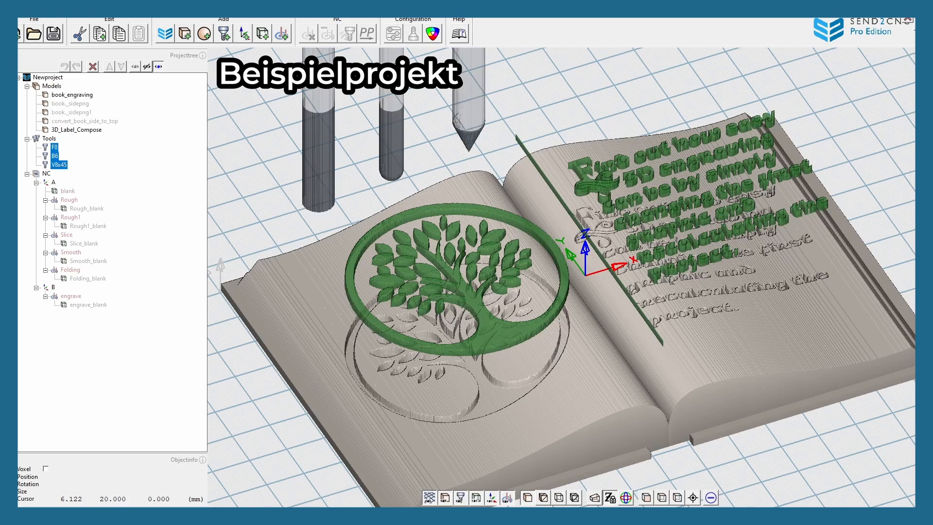
left_click(68, 191)
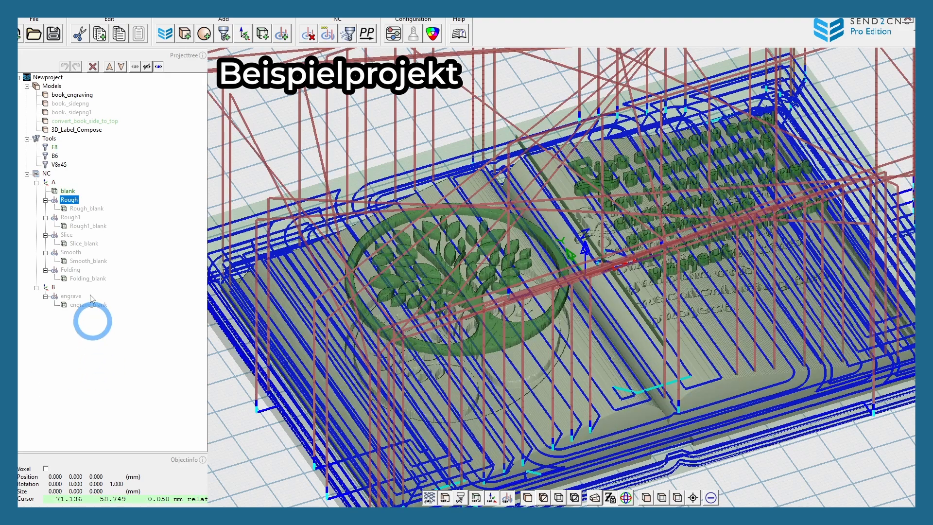
left_click(66, 235)
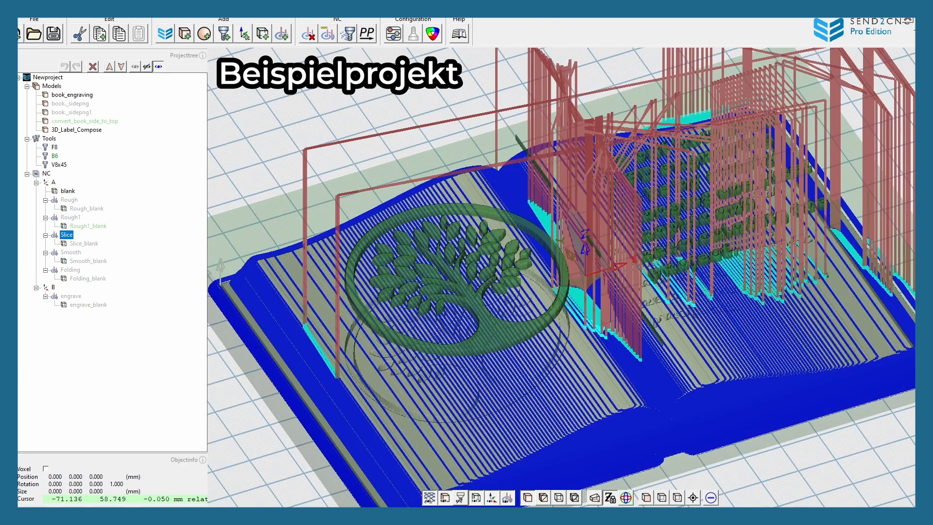
left_click(71, 296)
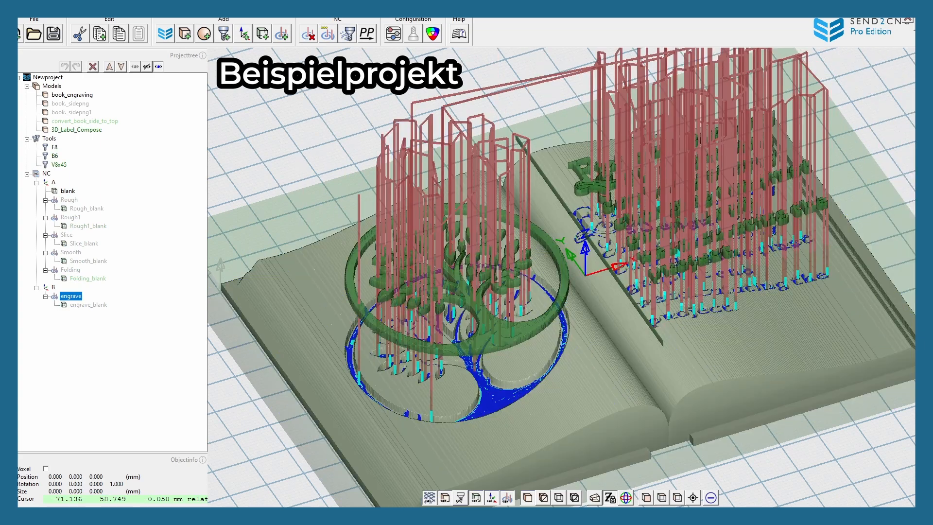
left_click(88, 304)
scroll(454, 369, "up", 6)
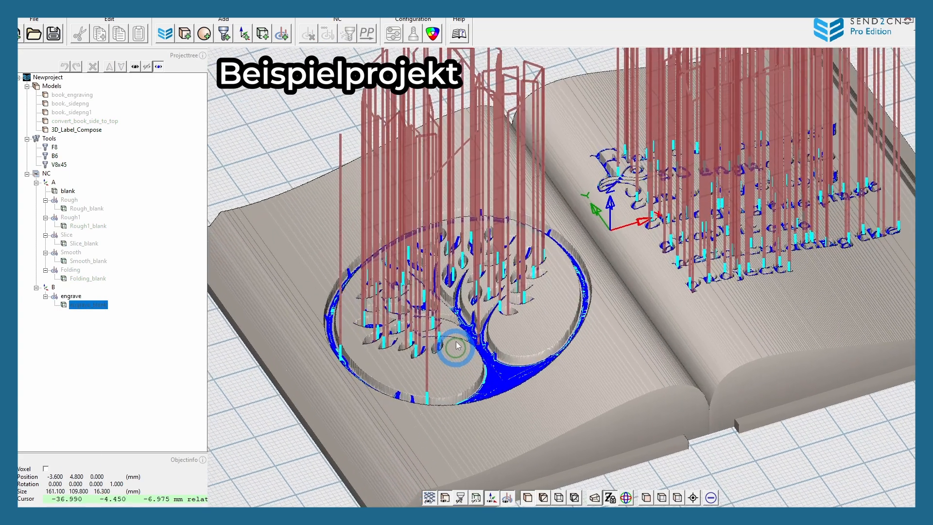
scroll(452, 247, "up", 1)
left_click(77, 306)
middle_click_drag(571, 163, 479, 295)
scroll(474, 335, "down", 5)
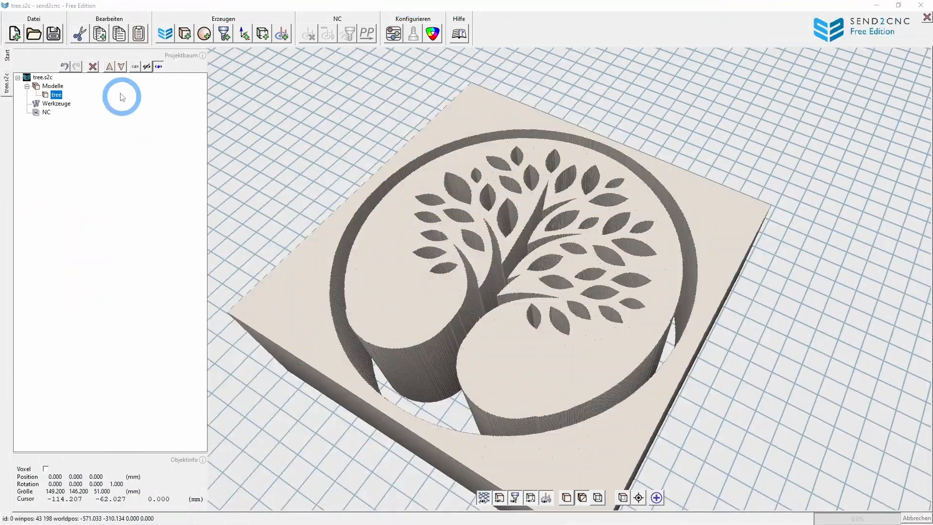
Create a new tool named Vbit and give it NC number 10
right_click(59, 105)
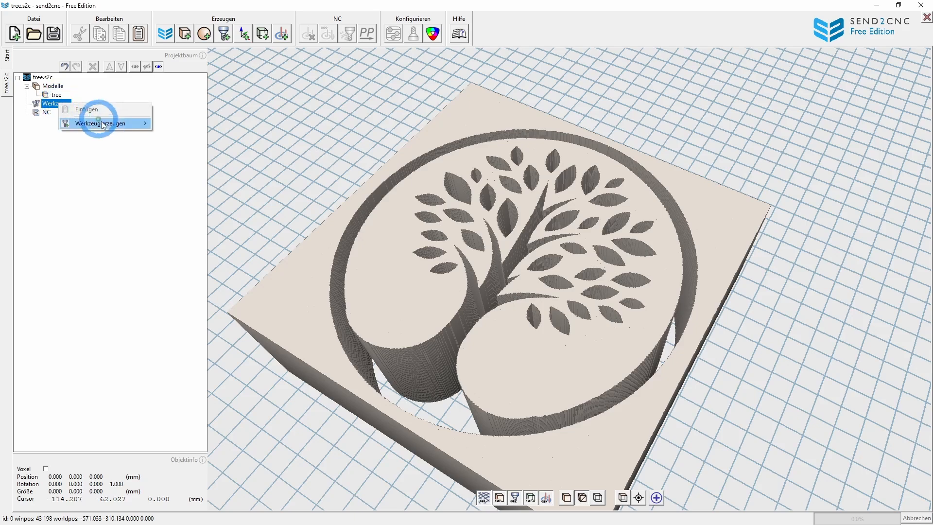
mouse_move(121, 124)
left_click(173, 129)
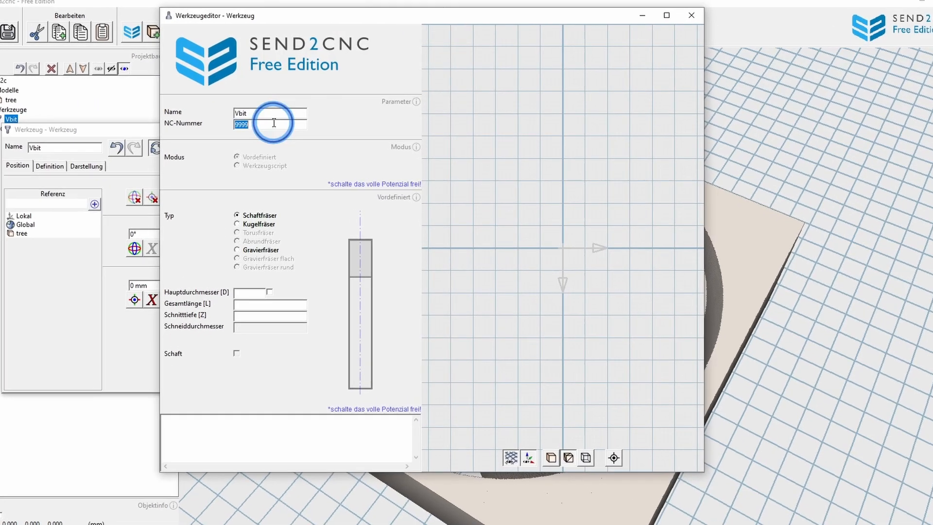
type("10")
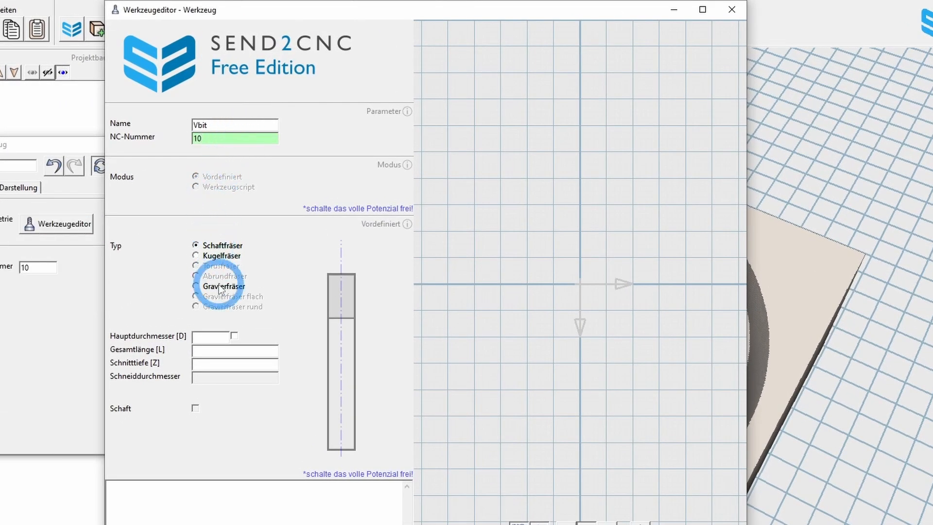
Define Vbit as a Gravierfräser with main diameter 10, total length 80, cutting depth 12 and tip angle 60
left_click(210, 285)
left_click(210, 336)
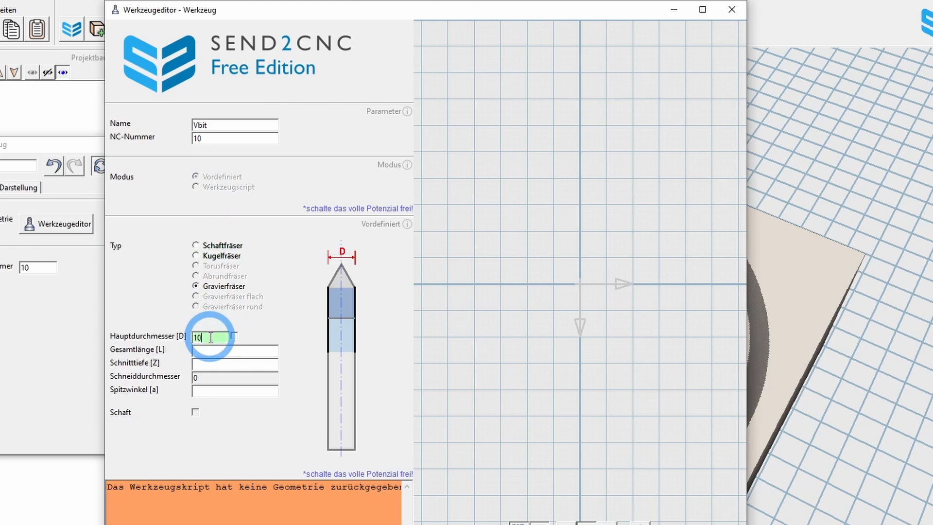
left_click(208, 350)
type("80")
left_click(208, 362)
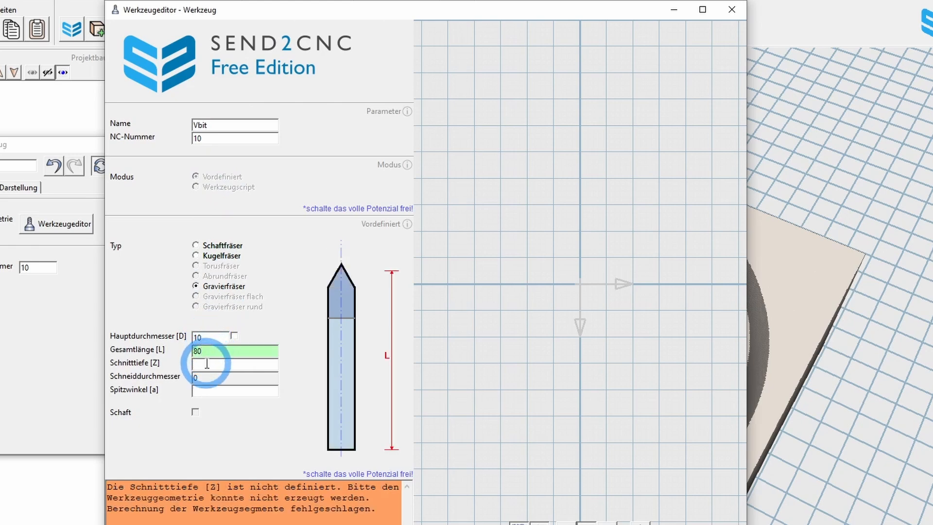
left_click(205, 389)
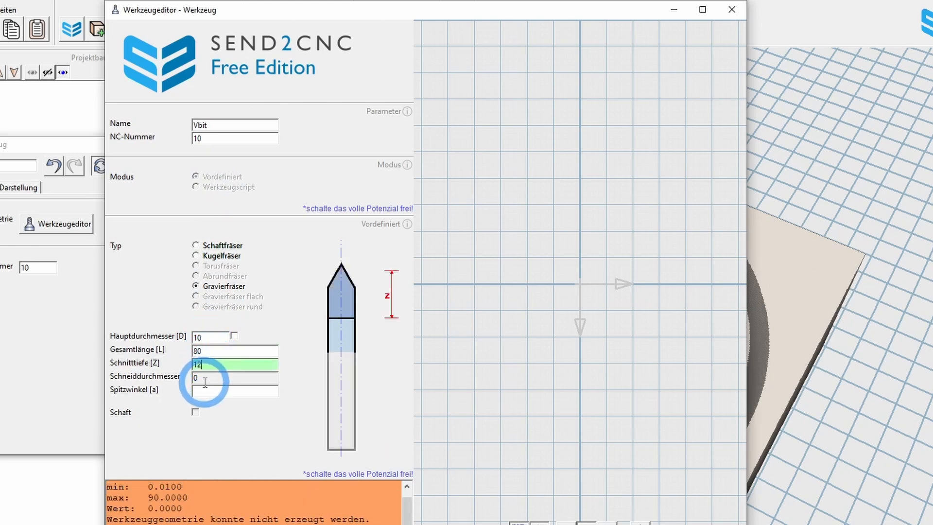
type("60")
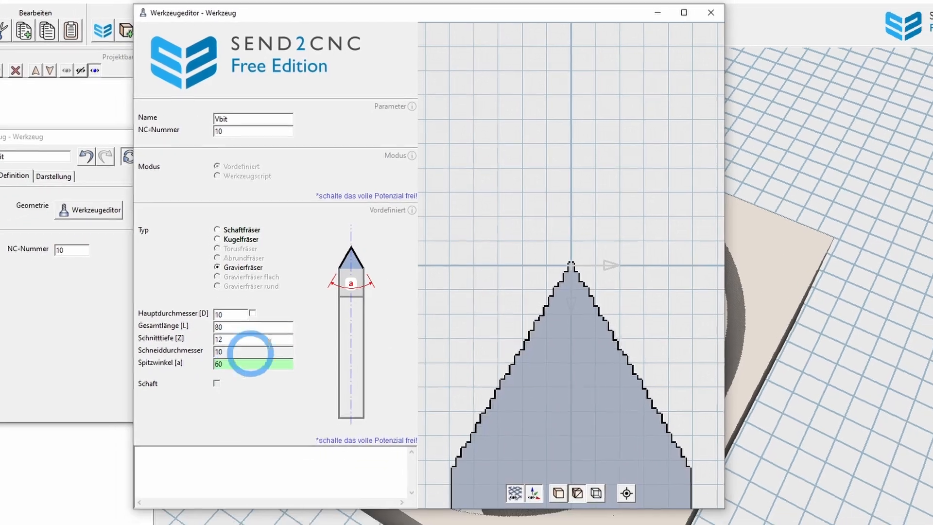
scroll(513, 103, "down", 3)
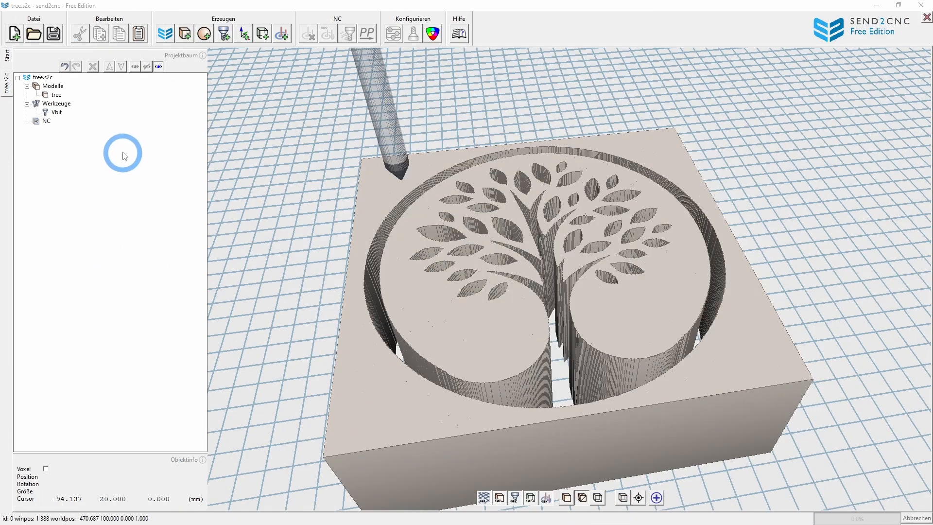
Add an NC zero point to the project and try placing it freely by picking a point on the tree model
right_click(49, 126)
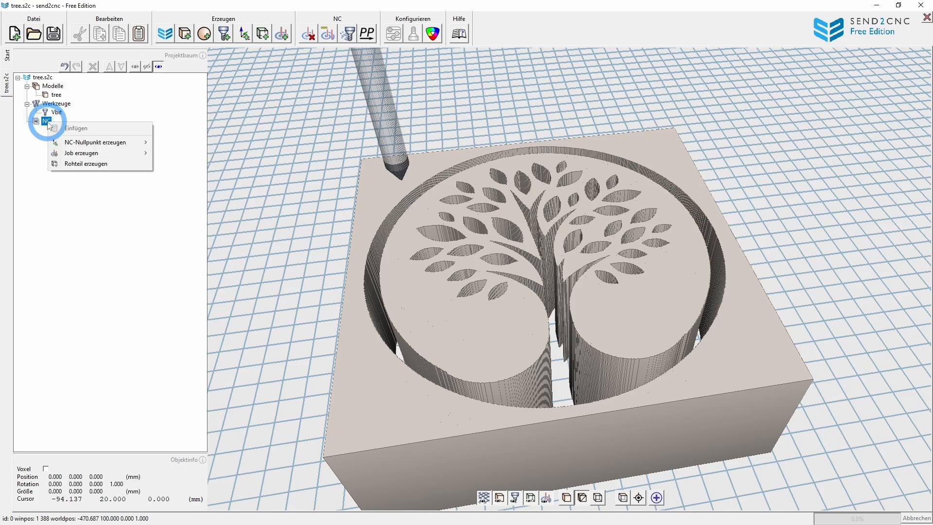
mouse_move(97, 141)
left_click(170, 140)
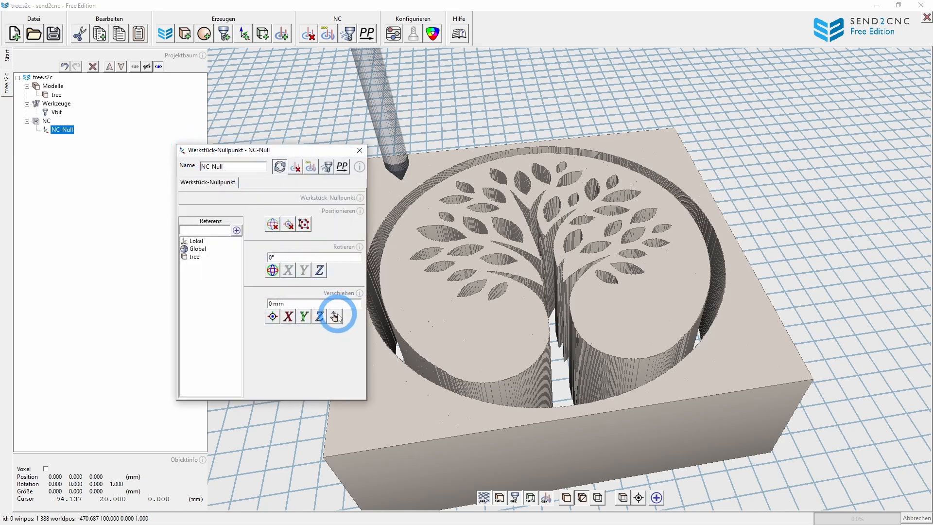
left_click(334, 316)
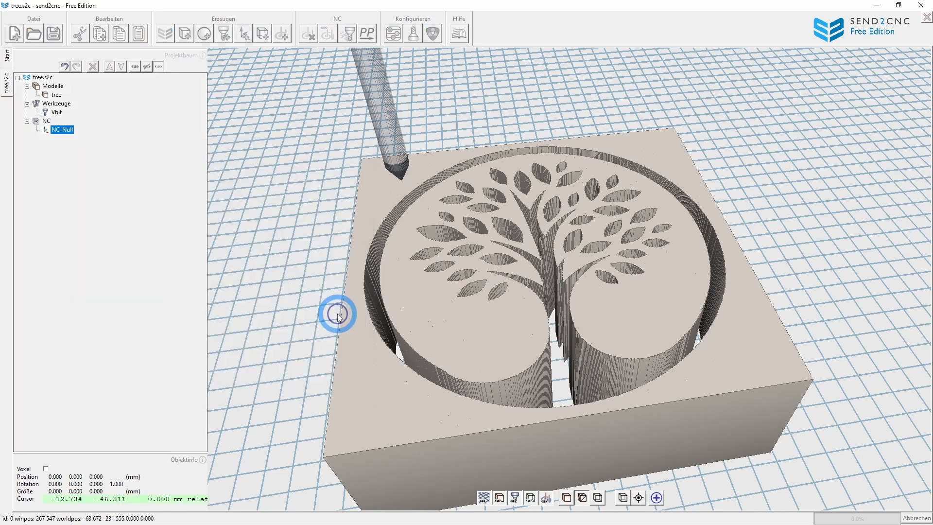
left_click(744, 341)
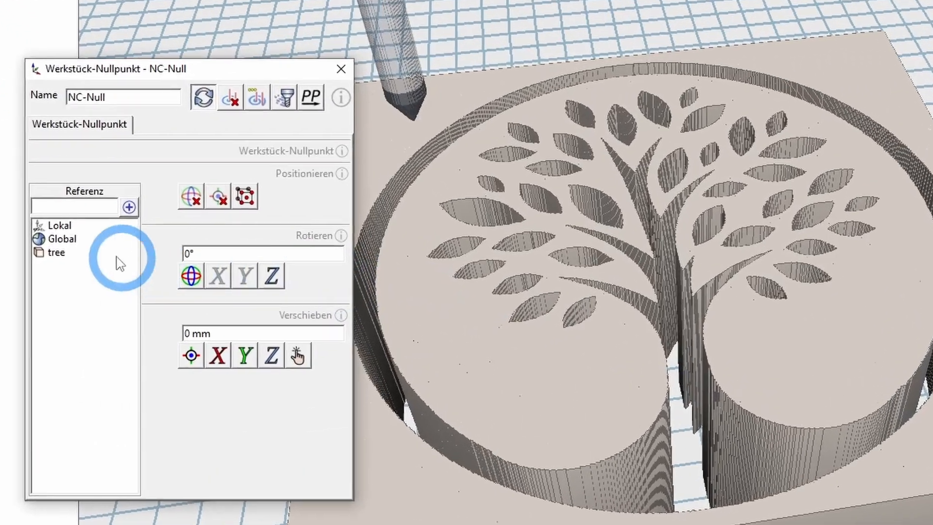
Snap the NC zero point to the tree model's bounding box at X Mitte, Y Mitte and Z Max
left_click(62, 252)
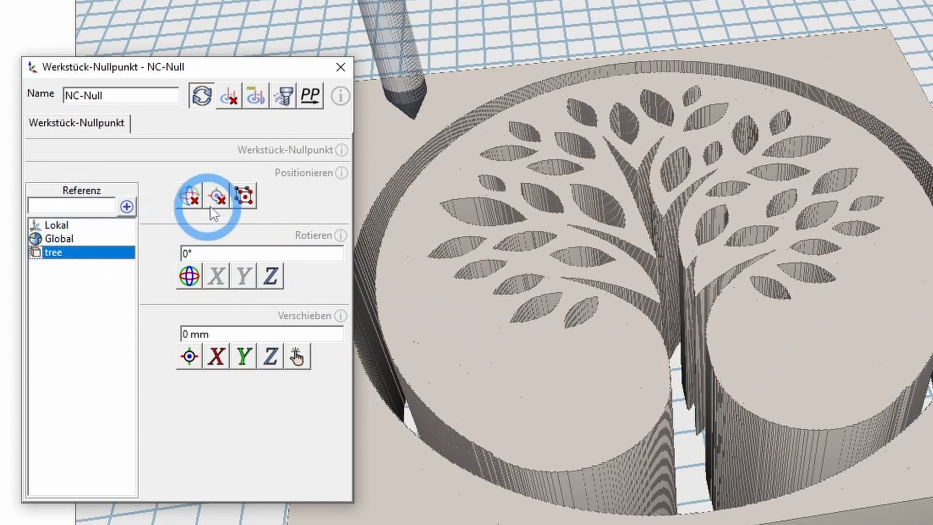
left_click(243, 197)
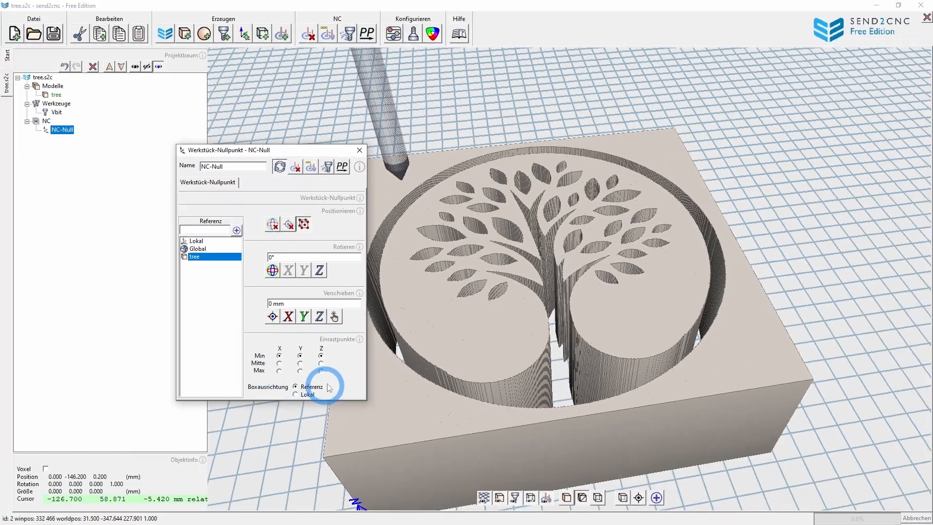
left_click(279, 363)
left_click(300, 363)
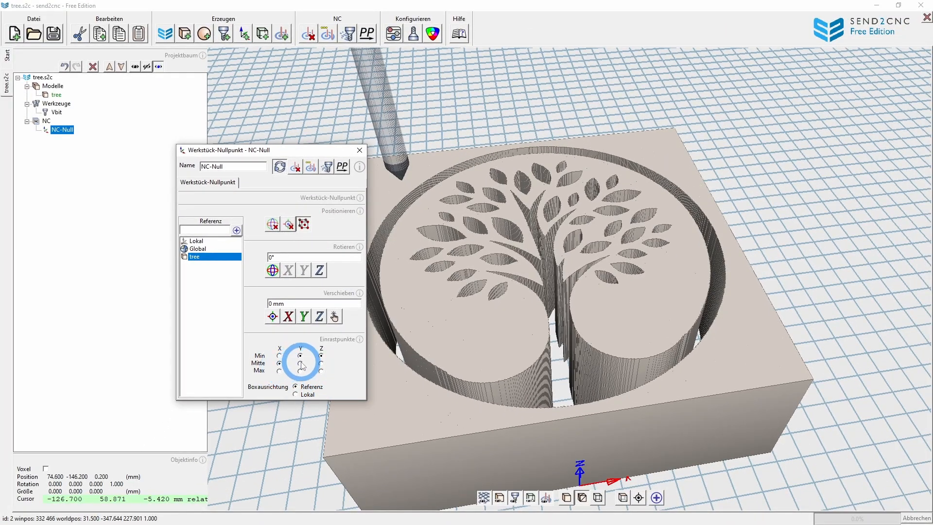
left_click(320, 371)
scroll(526, 251, "up", 5)
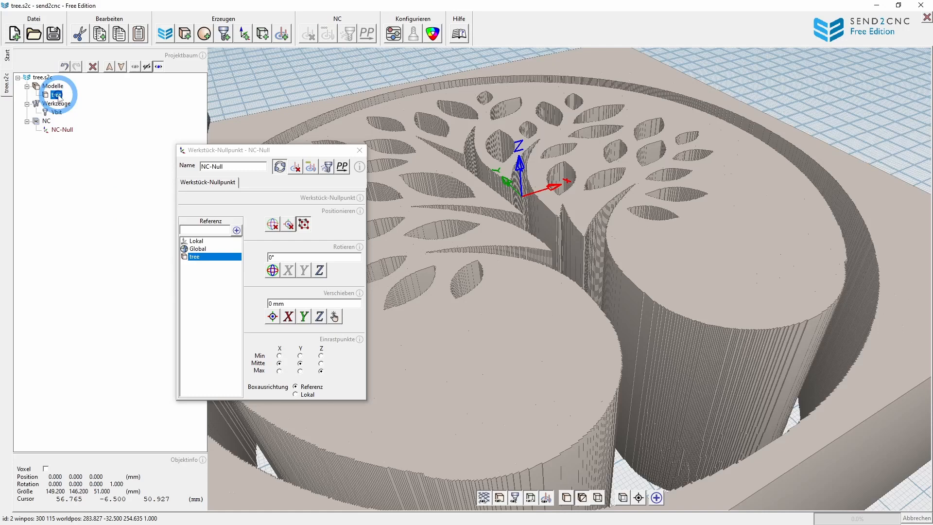
Try scaling the tree model by 1.5 in X and 0.7 in both Y and Z
left_click(56, 94)
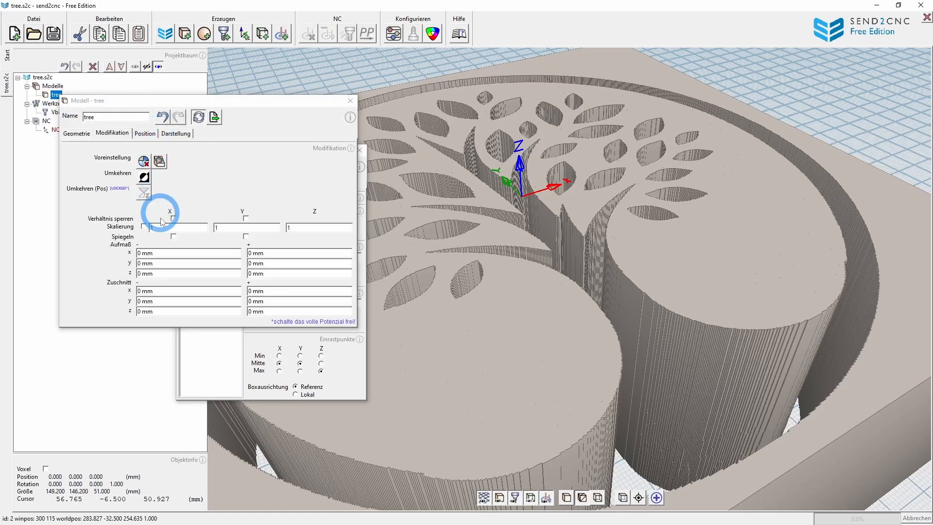
left_click(176, 230)
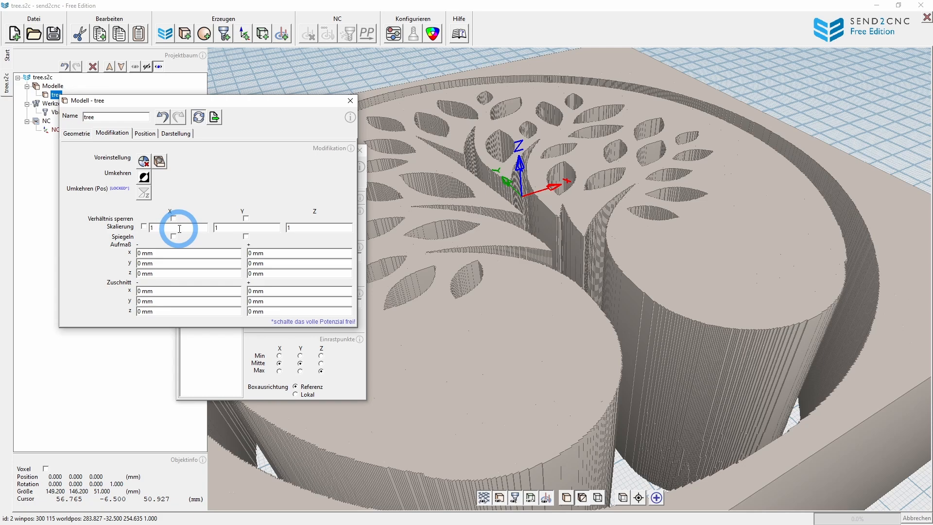
scroll(179, 229, "up", 5)
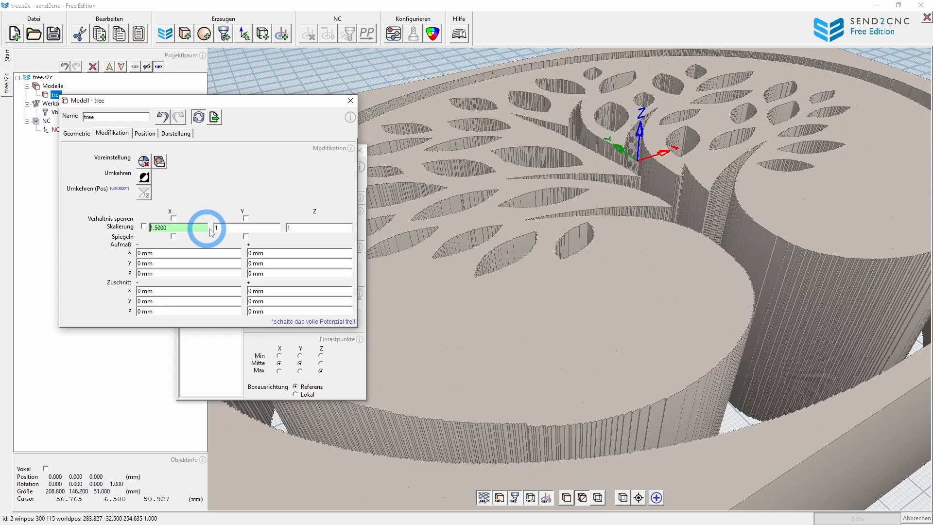
scroll(226, 228, "up", 2)
scroll(226, 228, "down", 5)
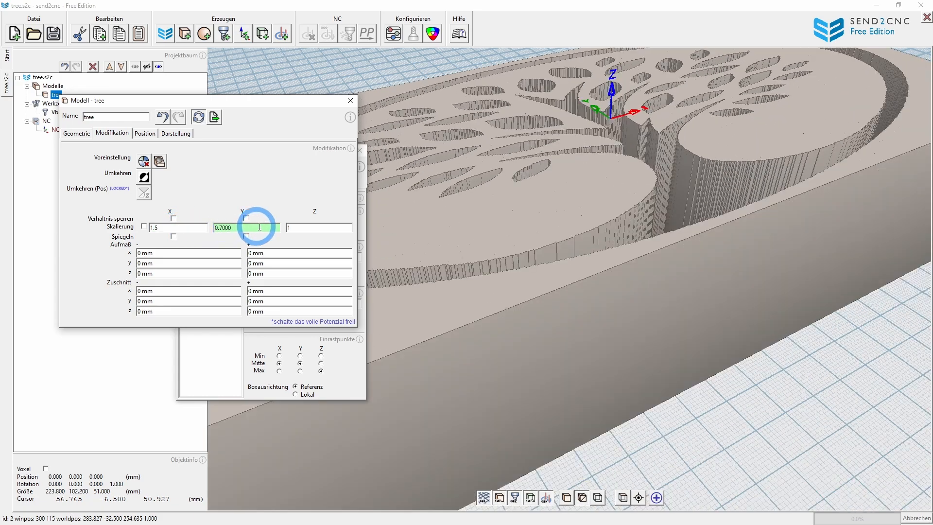
left_click(292, 227)
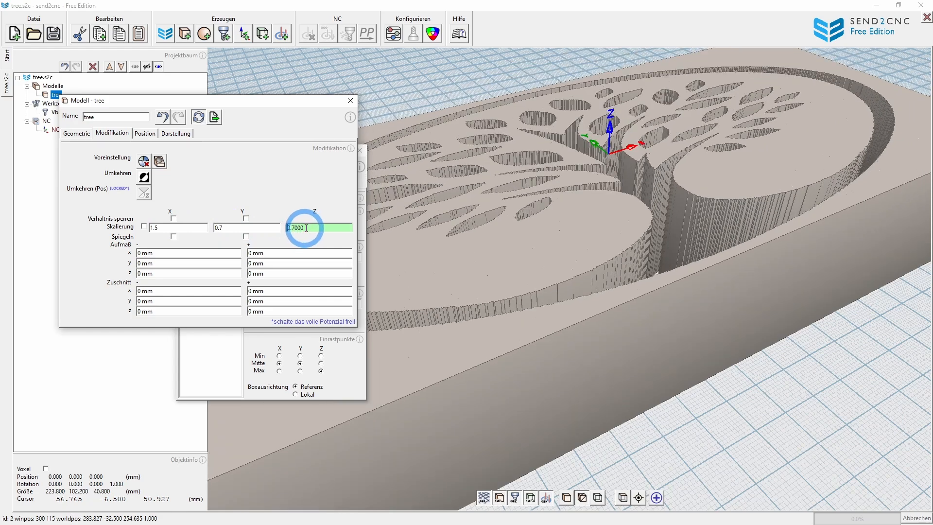
Restore the tree model's scaling to 1 in X, Y and Z, and close the model and zero point settings
double_click(244, 225)
type("1")
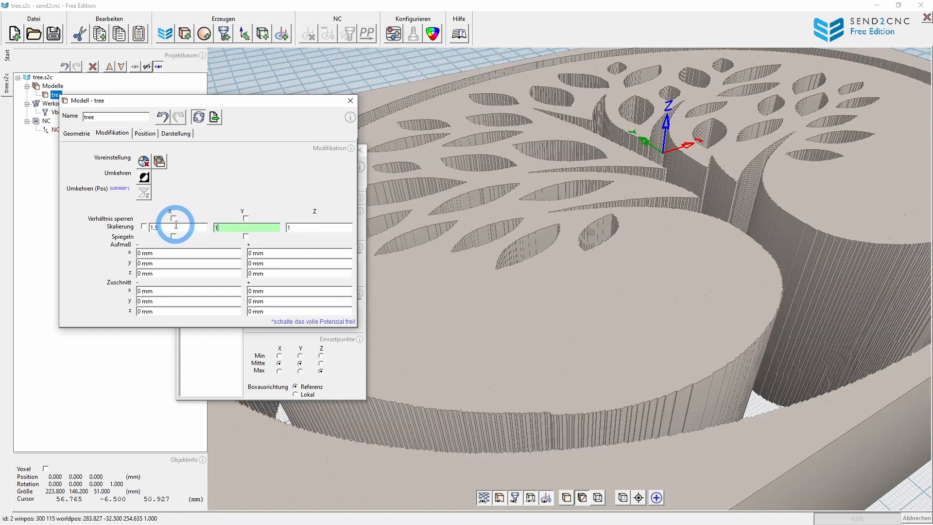
double_click(175, 225)
type("1")
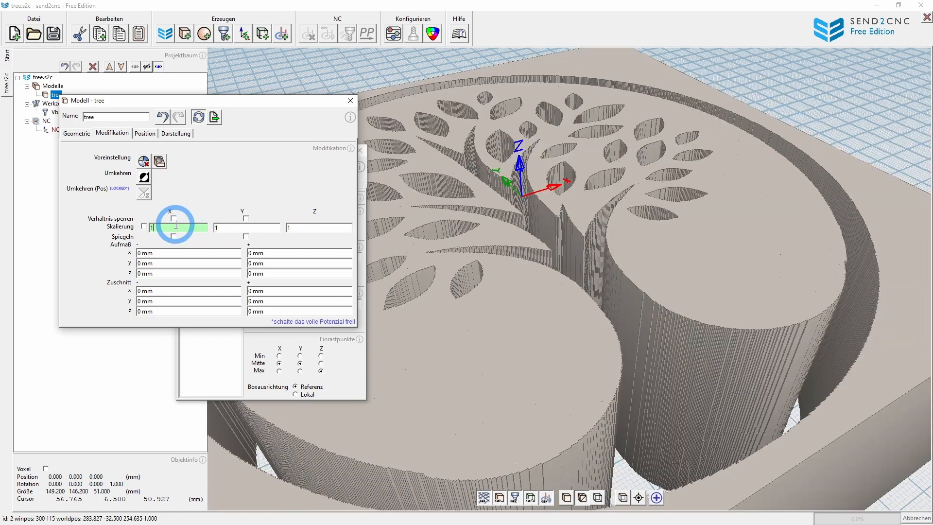
left_click(350, 100)
left_click(360, 150)
Create a blank under NC-Null and use the tree model as its geometry reference
right_click(63, 130)
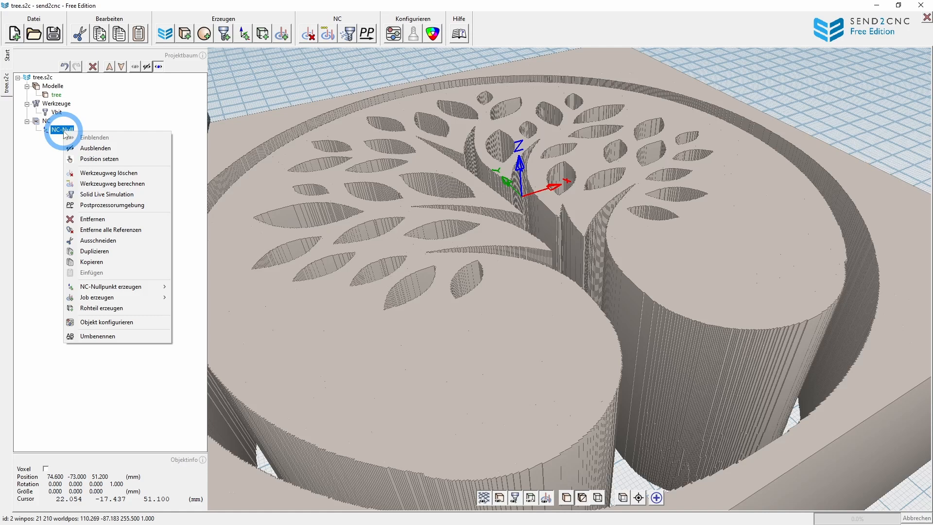
left_click(124, 310)
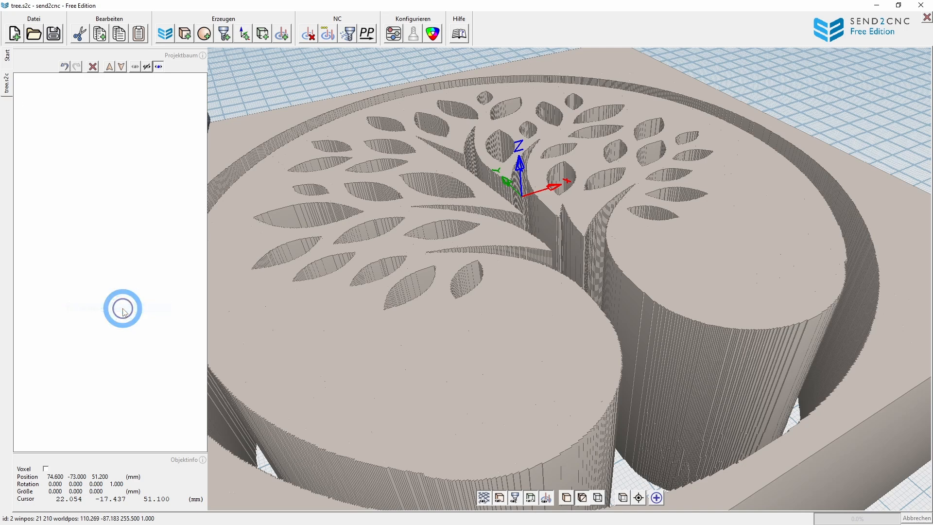
left_click_drag(178, 306, 142, 95)
left_click(136, 230)
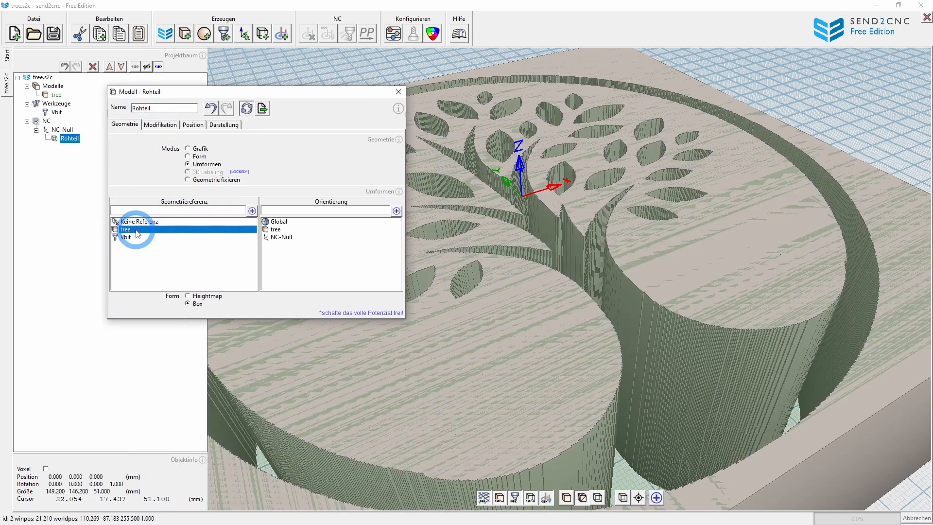
scroll(615, 169, "down", 3)
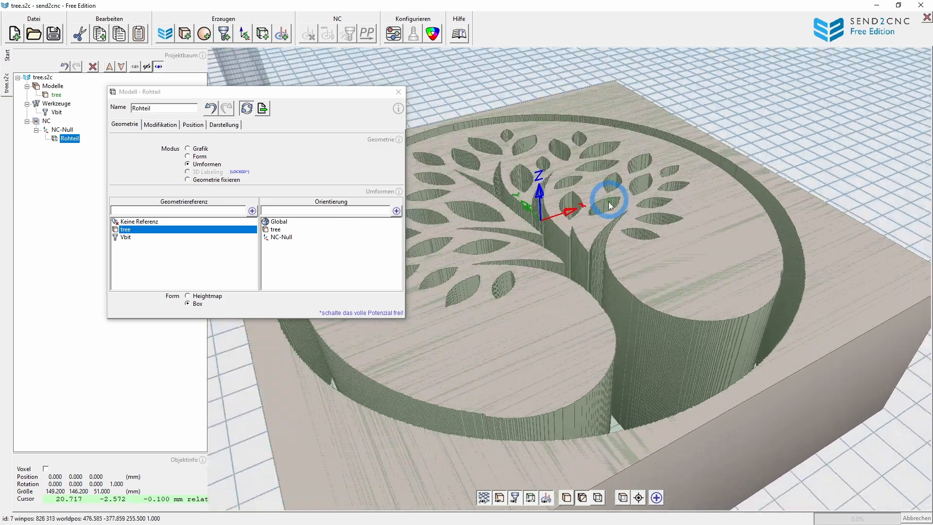
scroll(609, 204, "down", 2)
middle_click_drag(608, 223, 606, 244)
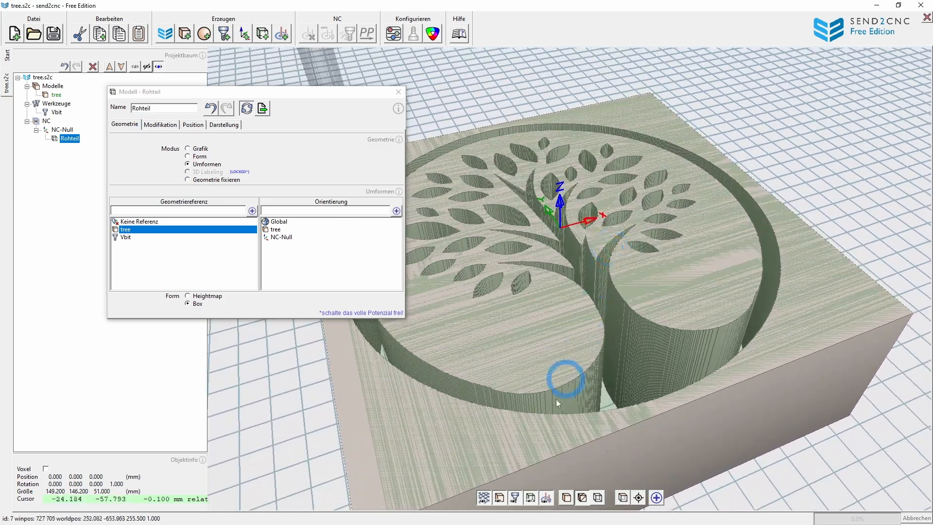
Hide the tree model to check the blank, show the model again and close the blank settings
left_click(499, 497)
middle_click_drag(634, 278, 605, 261)
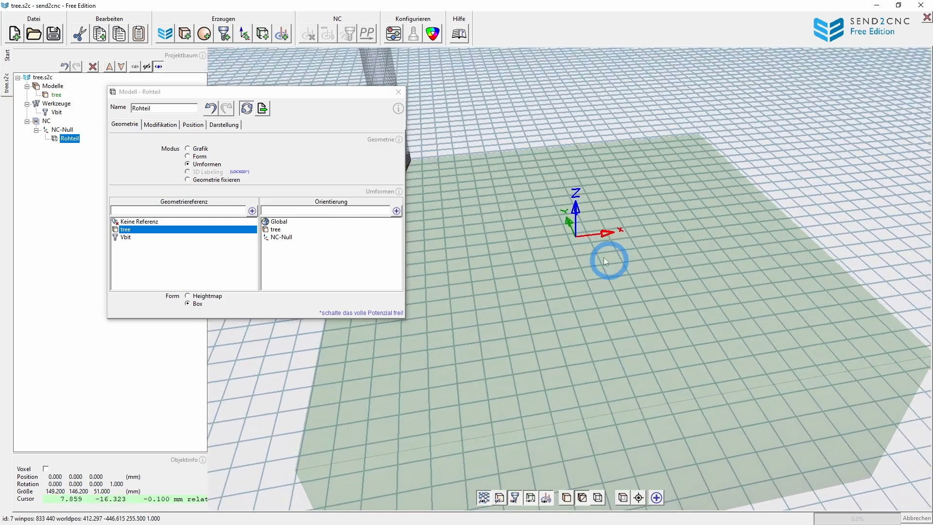
left_click(337, 159)
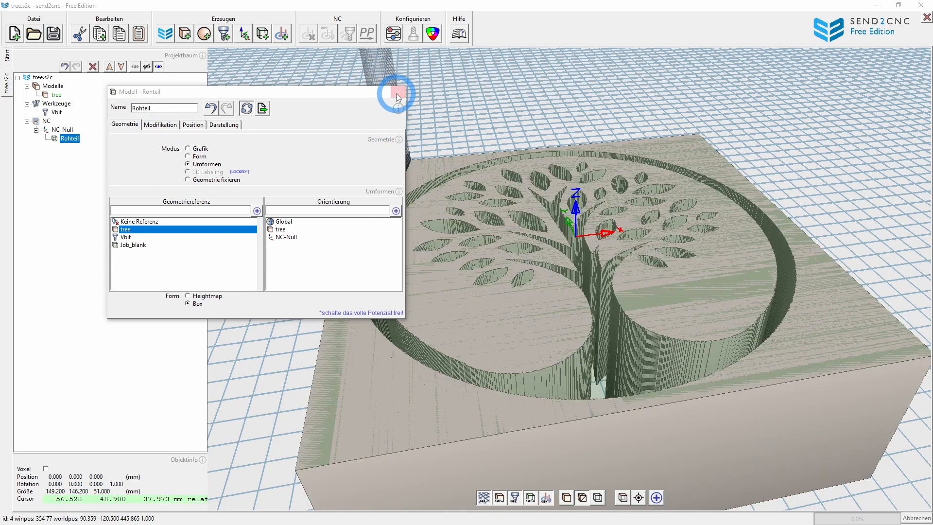
left_click(398, 94)
Expand the view options and toggle the visibility of the tool, zero point and blank to compare the objects
left_click(655, 497)
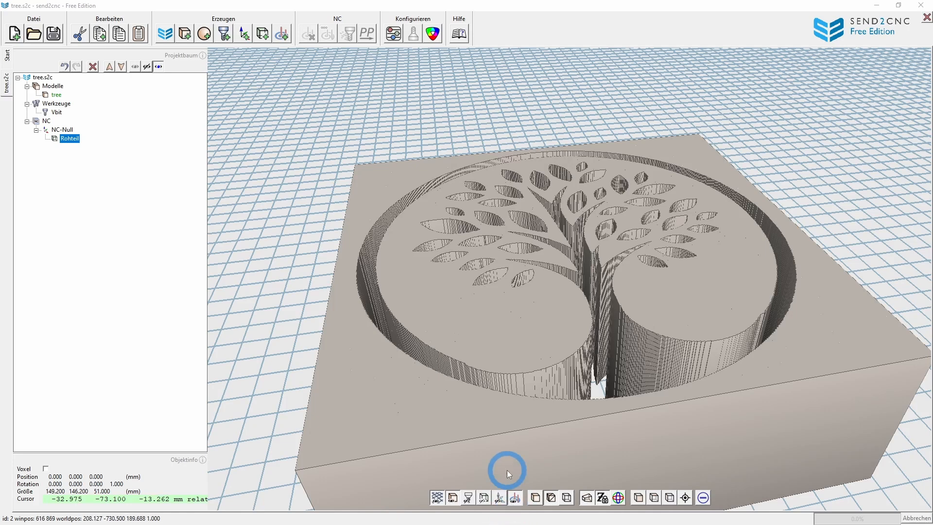
left_click(468, 496)
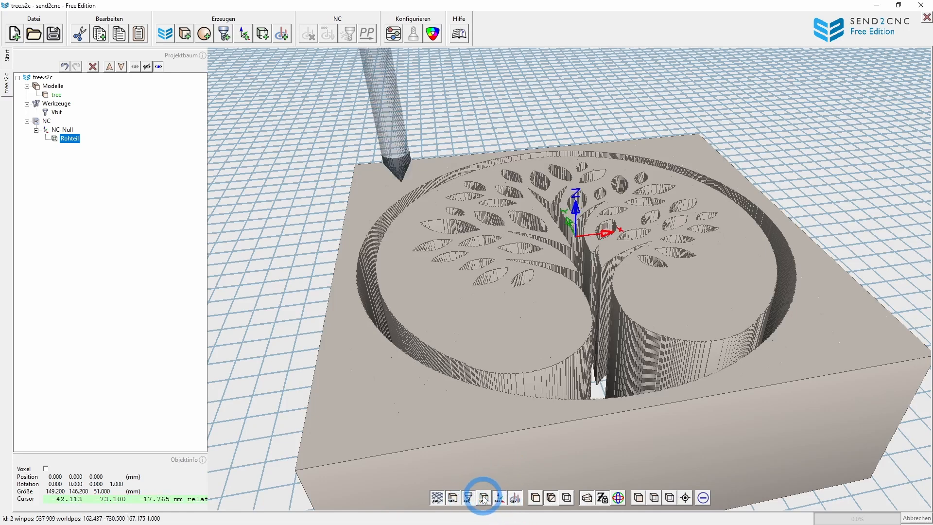
left_click(484, 498)
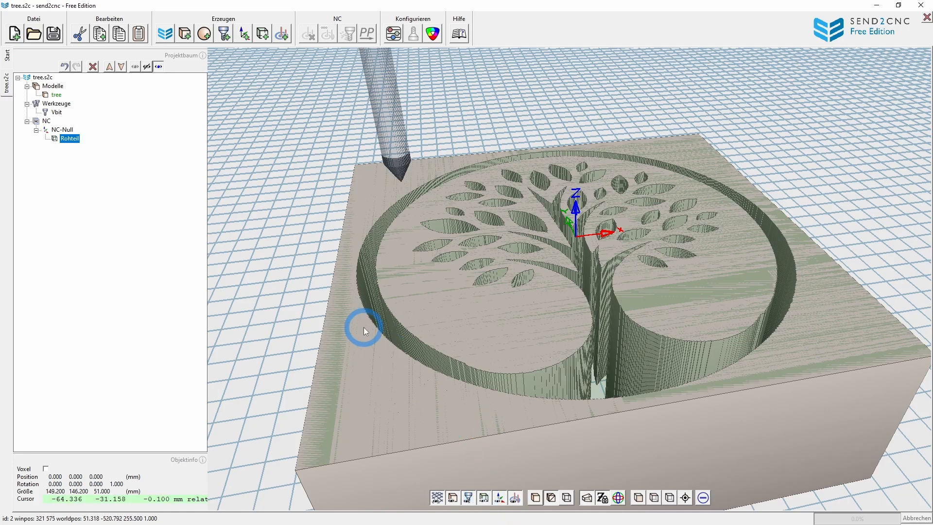
Create a new job under NC-Null and assign the Vbit as its tool
right_click(65, 143)
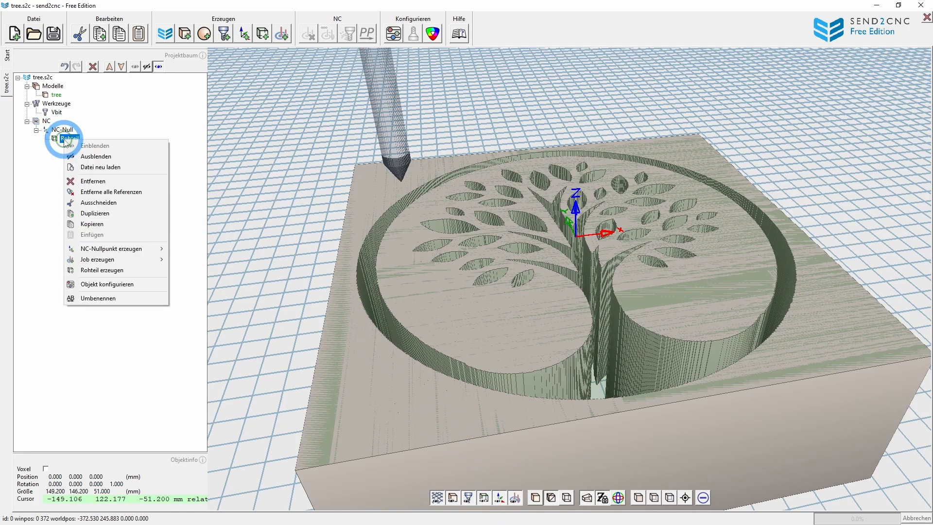
mouse_move(135, 262)
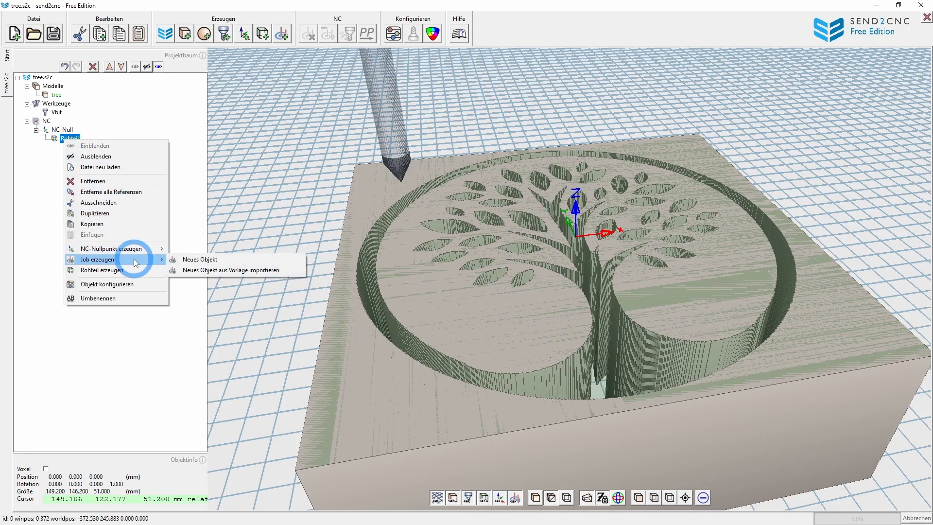
left_click(189, 259)
left_click_drag(165, 118, 160, 106)
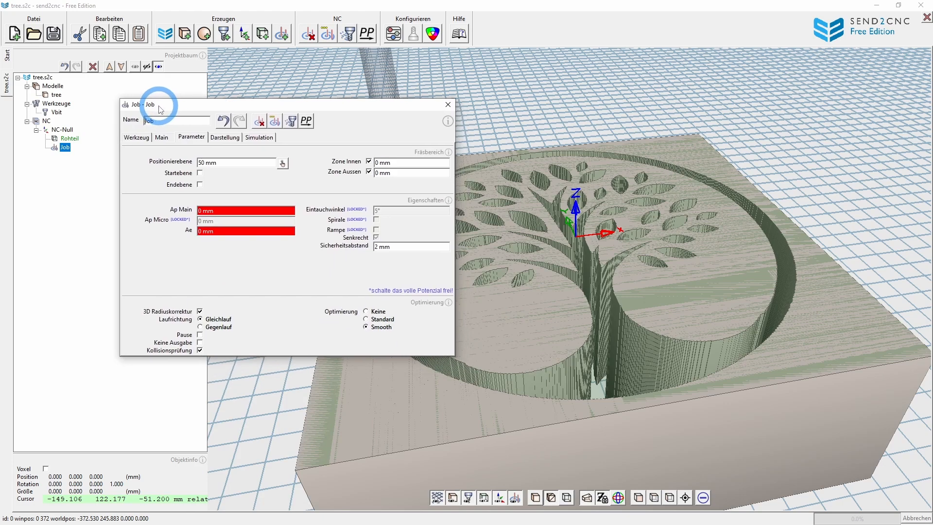
left_click(139, 138)
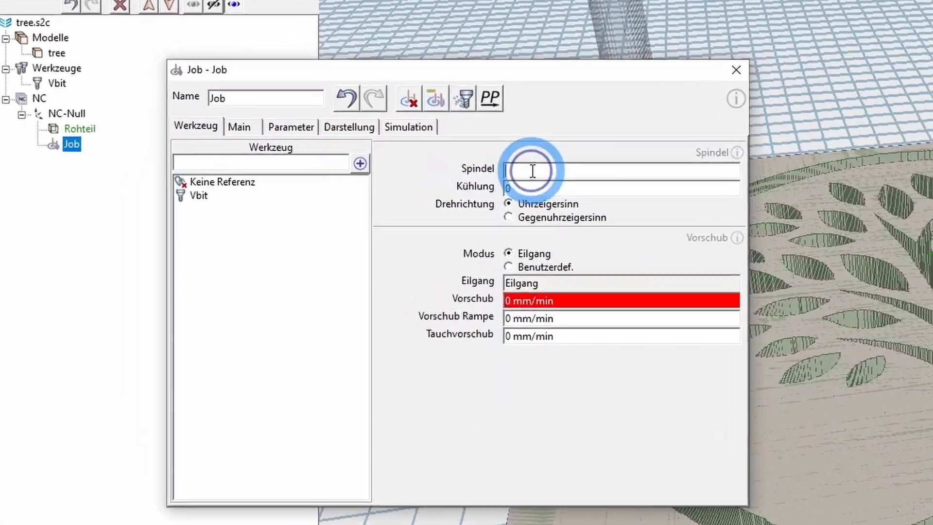
key("BackSpace")
left_click(248, 204)
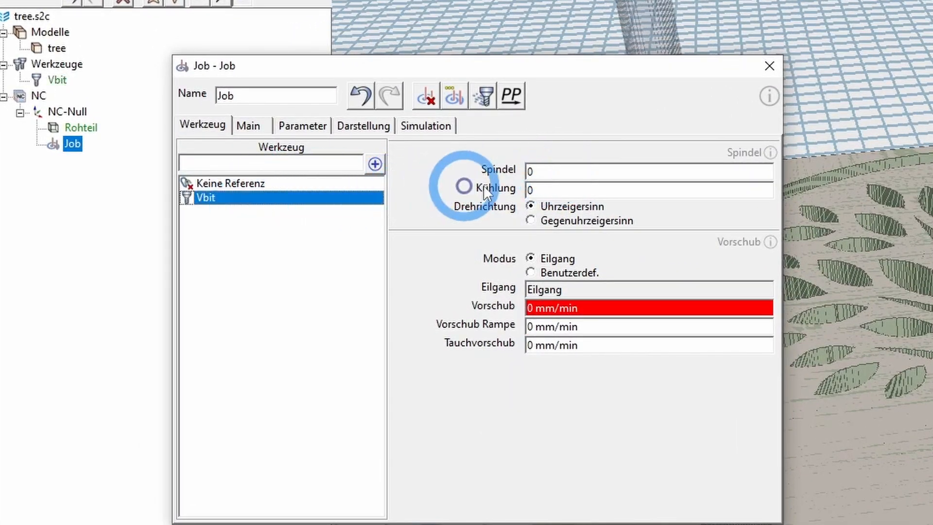
Set the job's spindle speed to 24000, feed to 2200, ramp feed to 1600 and plunge feed to 1200 mm/min
left_click(544, 170)
type("24000")
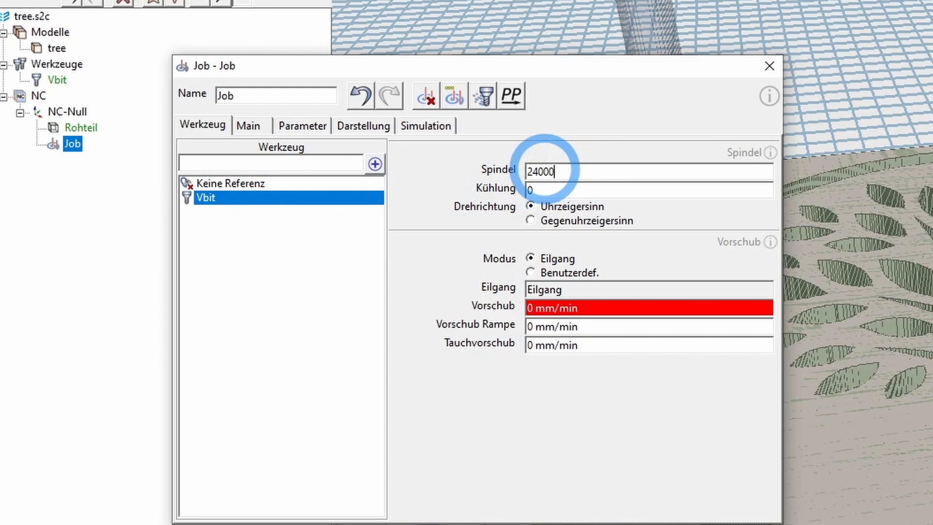
left_click(542, 308)
type("220")
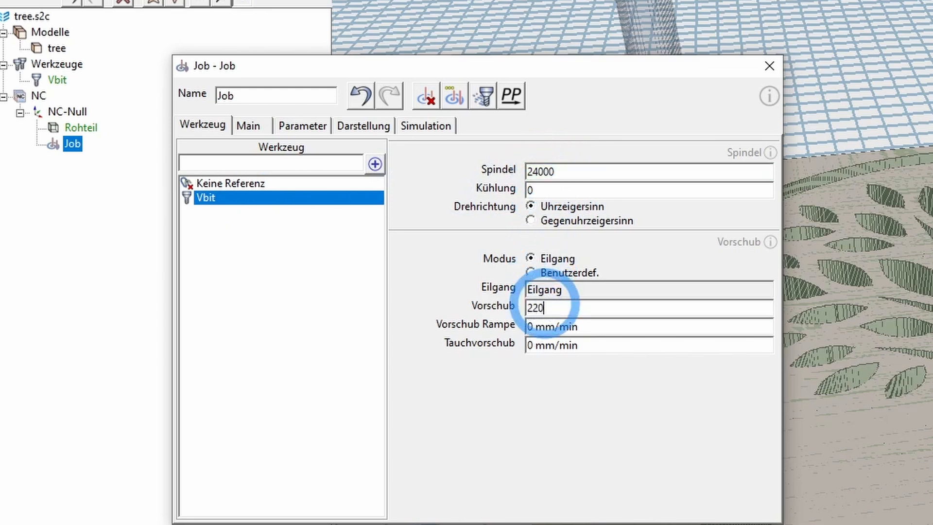
type("0")
left_click(546, 324)
type("1600")
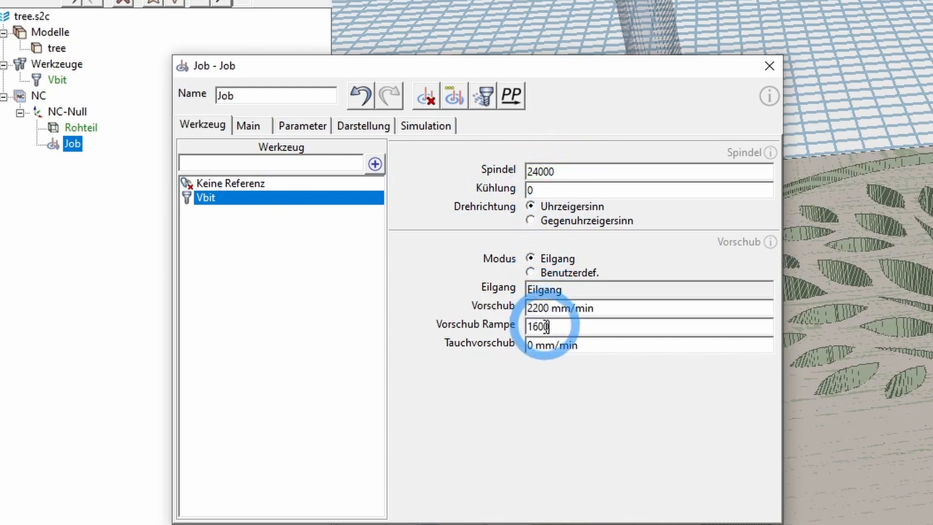
left_click(545, 343)
type("1200")
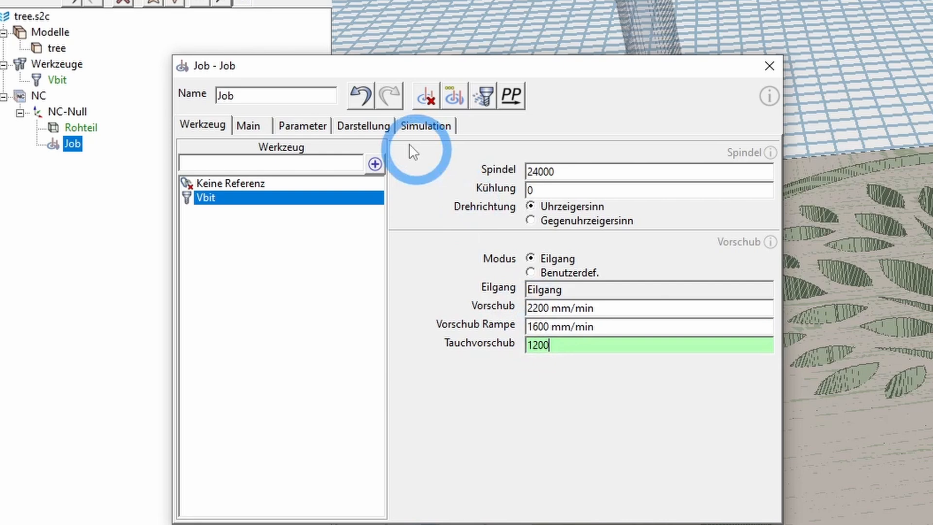
Choose the 3x Carve strategy for the job and select tree as the model to machine
left_click(247, 126)
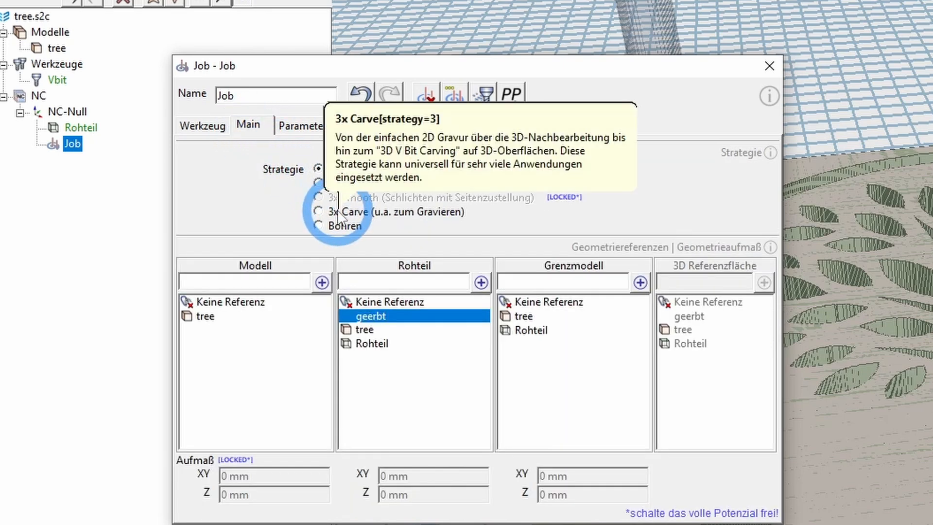
left_click(319, 212)
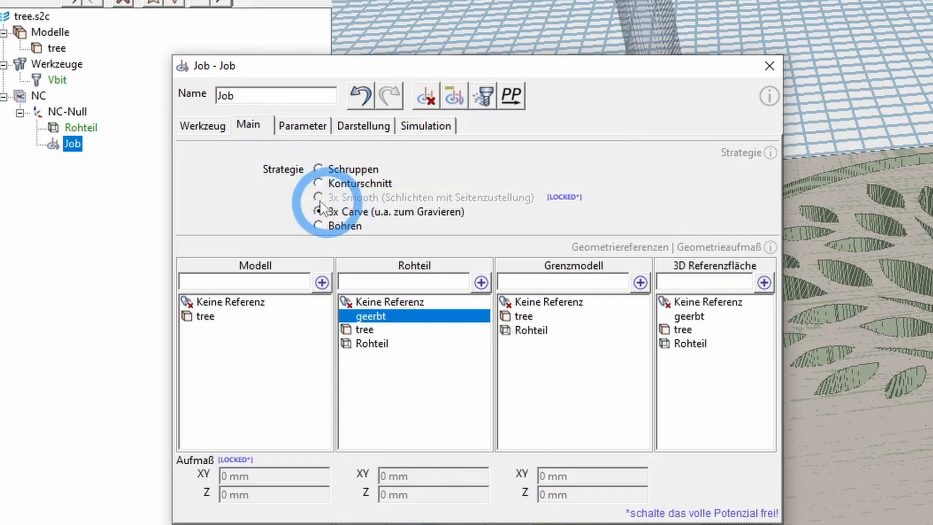
left_click(214, 316)
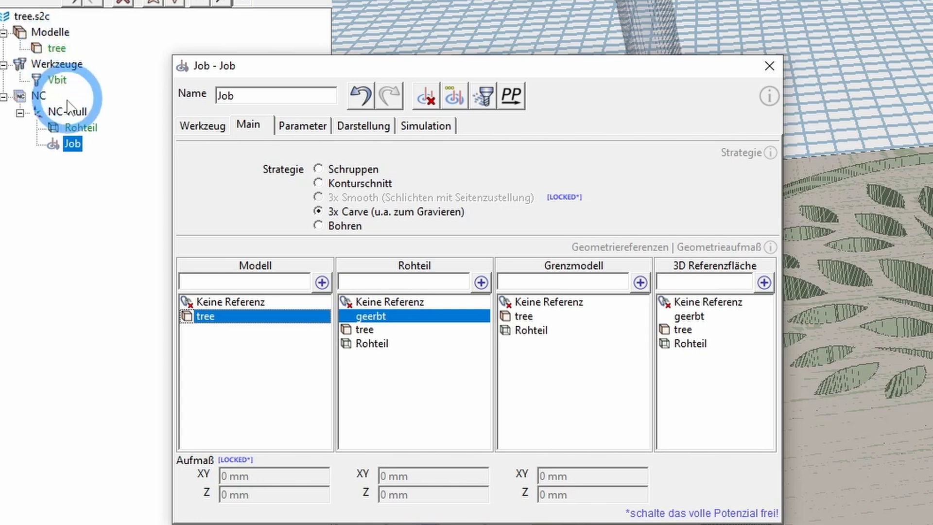
Enable the job's end plane (Endebene) and set it to -3 mm
left_click(311, 131)
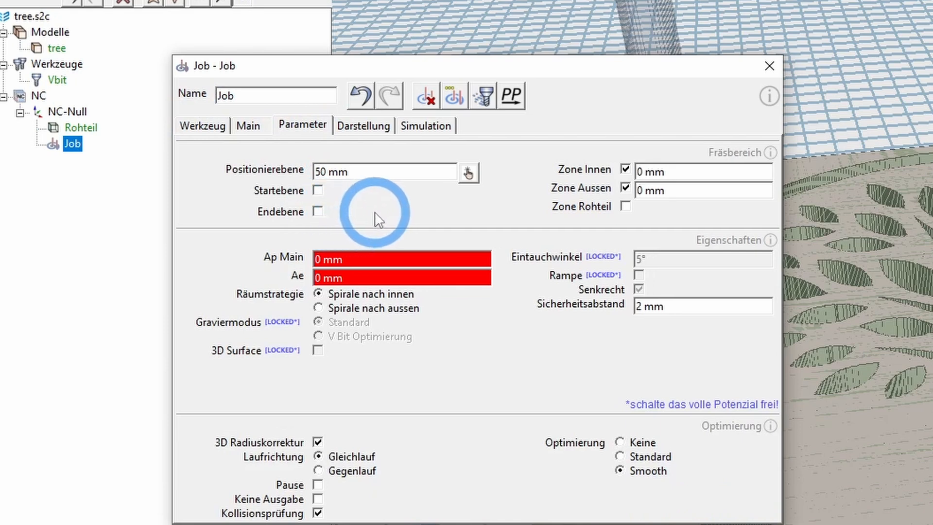
left_click(318, 211)
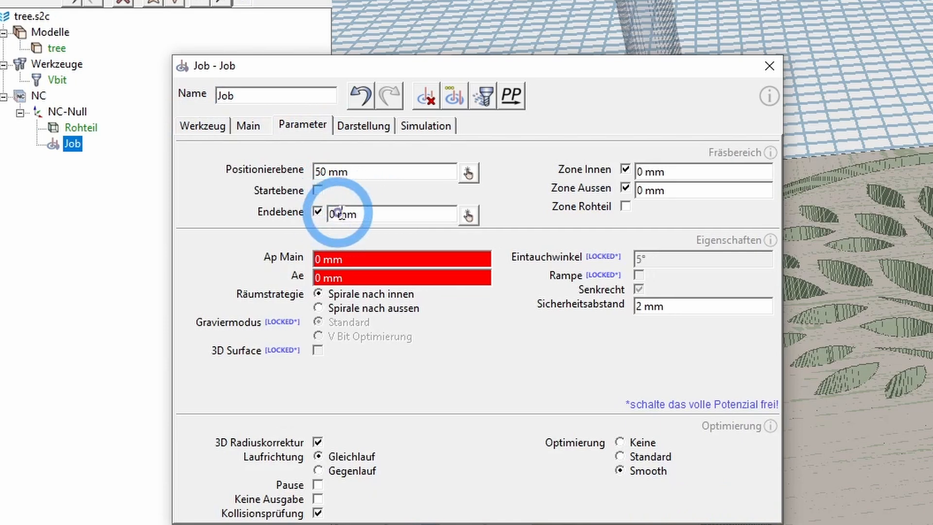
key("BackSpace")
type("-3")
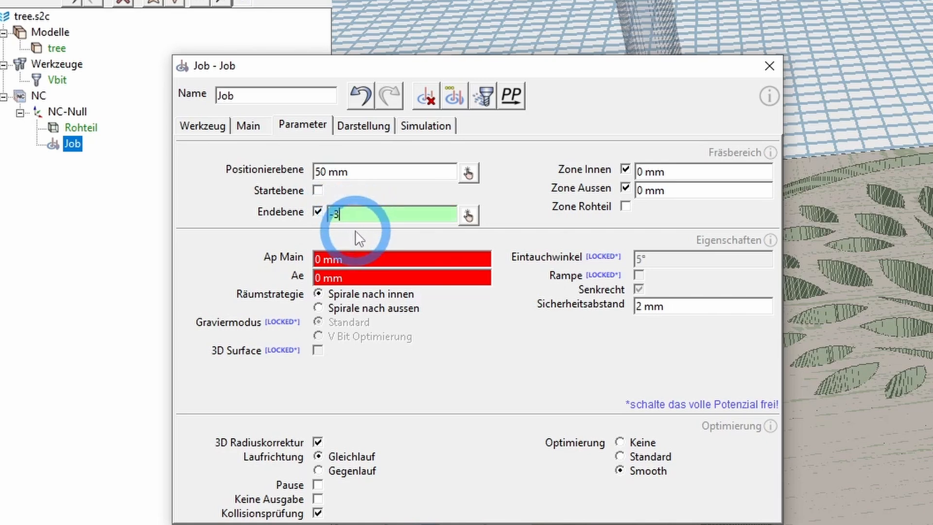
Set the job's depth of cut Ap Main to 3 mm and its stepover Ae to 0.2 mm
left_click(330, 258)
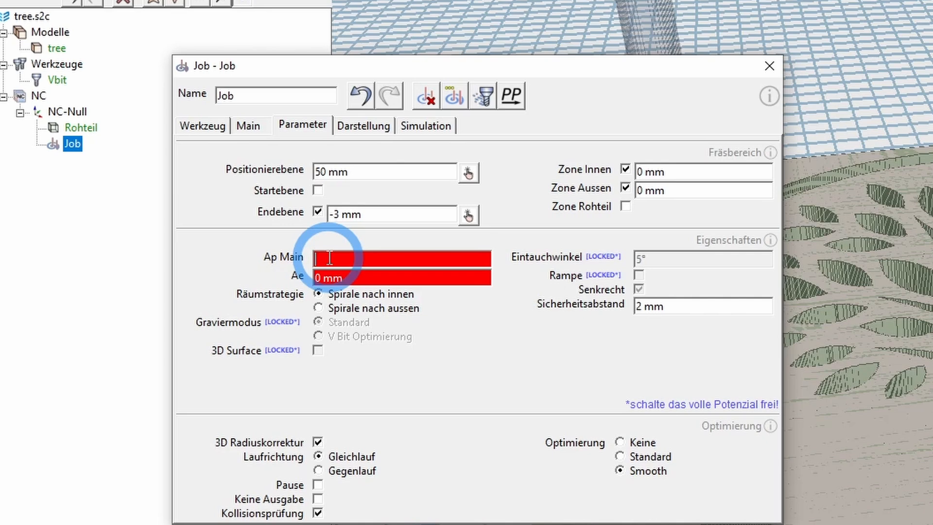
type("3")
left_click(331, 276)
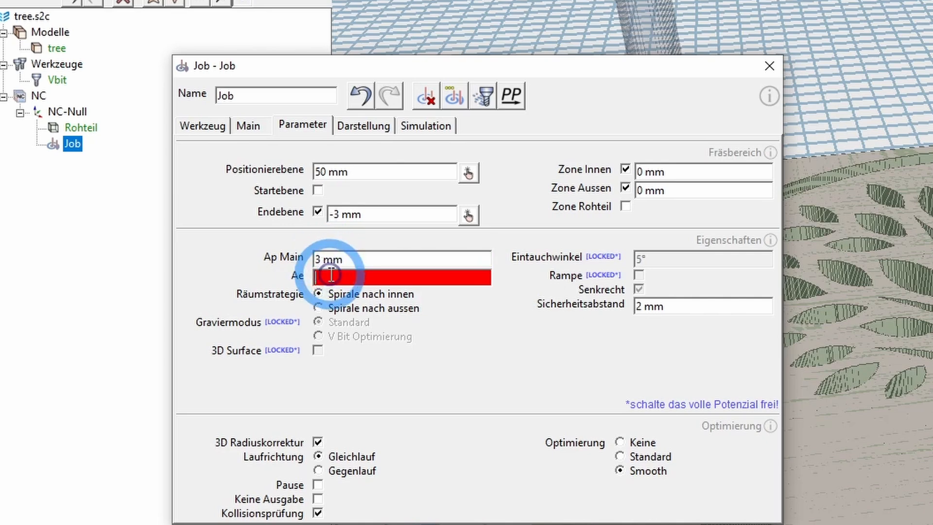
type("0,2")
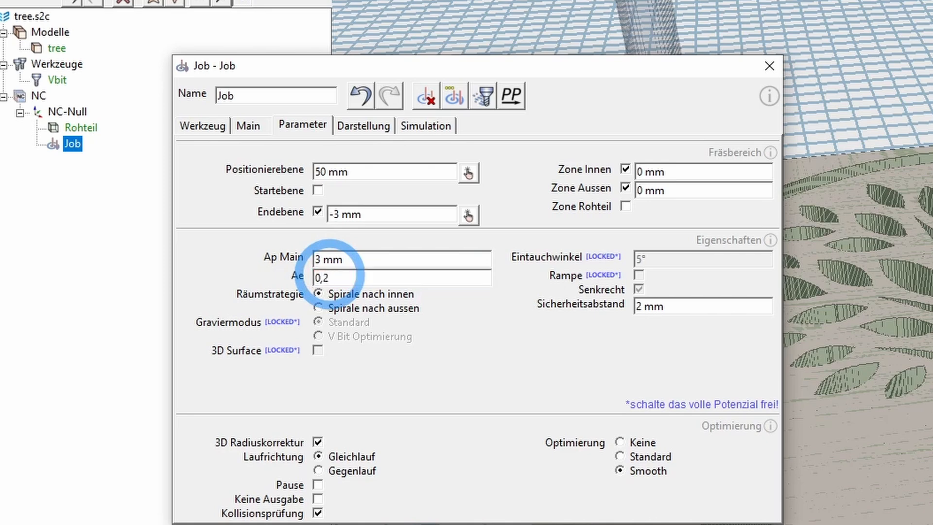
left_click(330, 277)
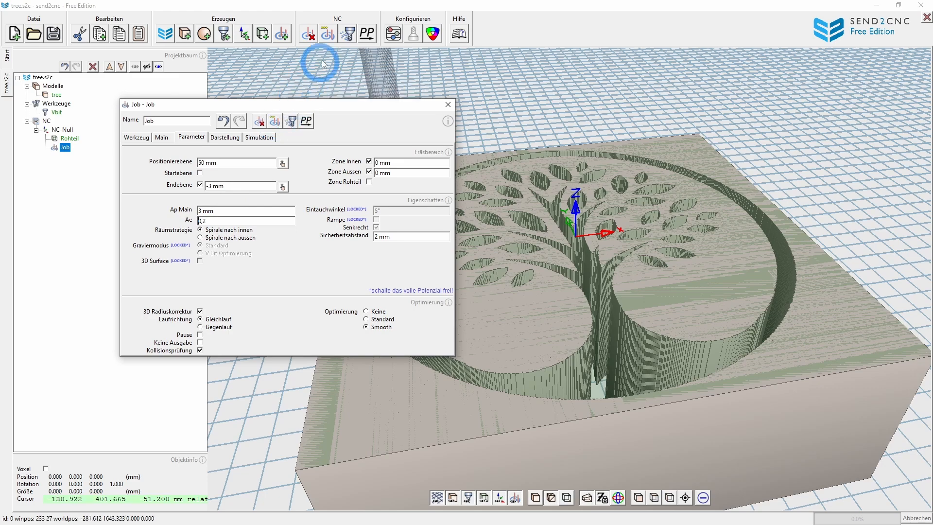
Calculate the toolpath for the carving job
left_click(328, 35)
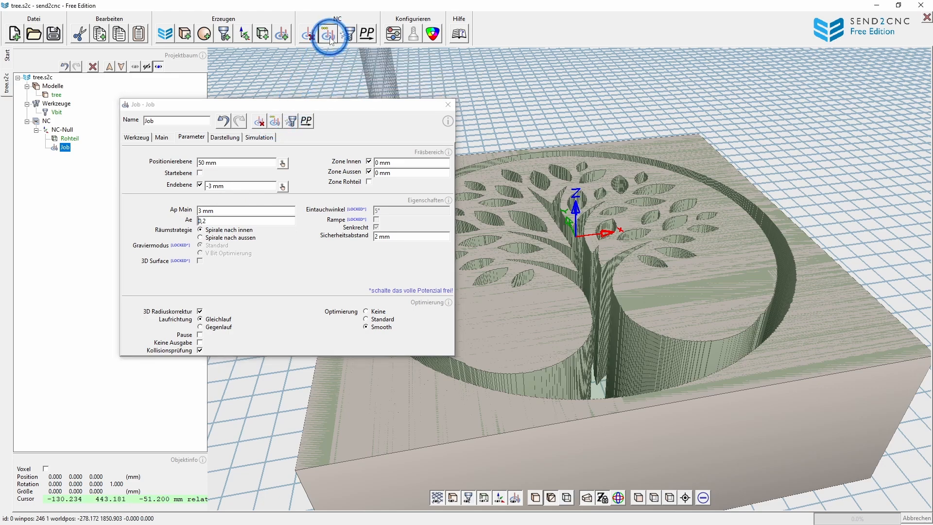
left_click(371, 91)
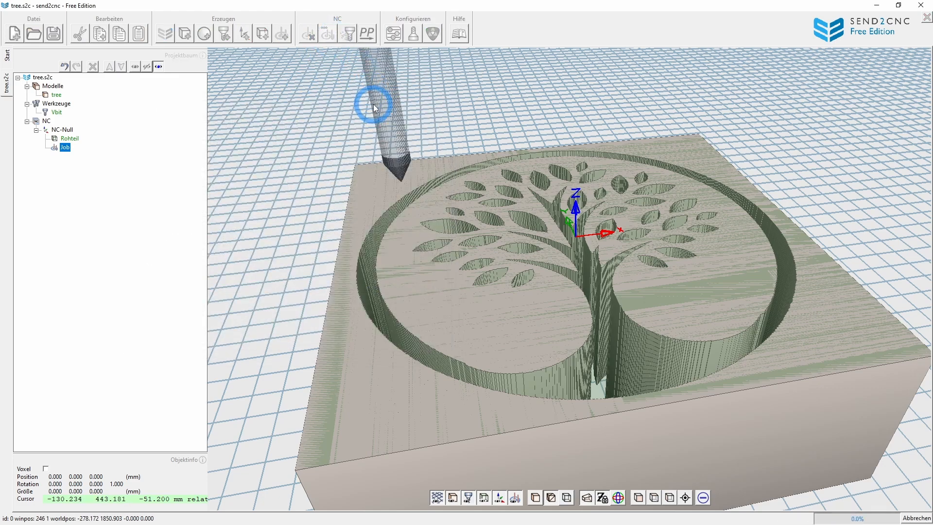
Examine the calculated carving toolpath up close along the trunk, branches and leaves, and as a whole
middle_click_drag(647, 223, 623, 274)
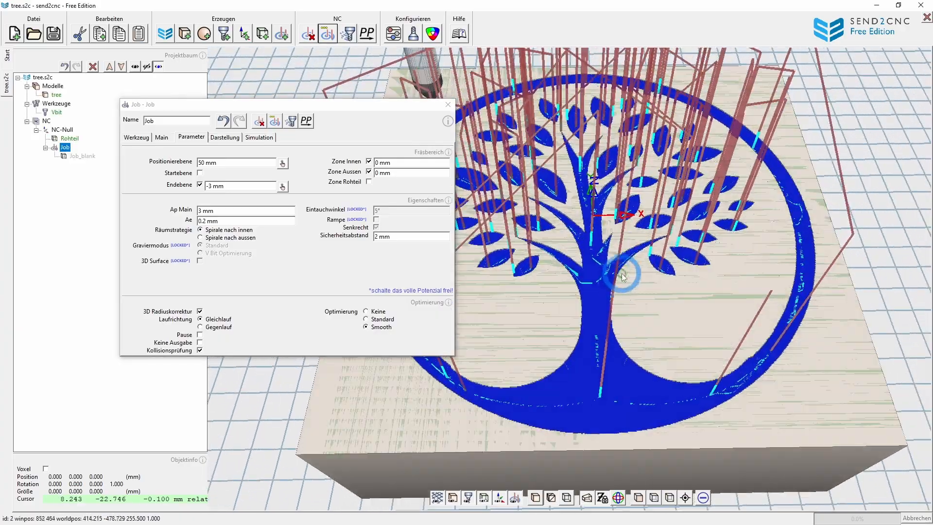
scroll(610, 247, "up", 10)
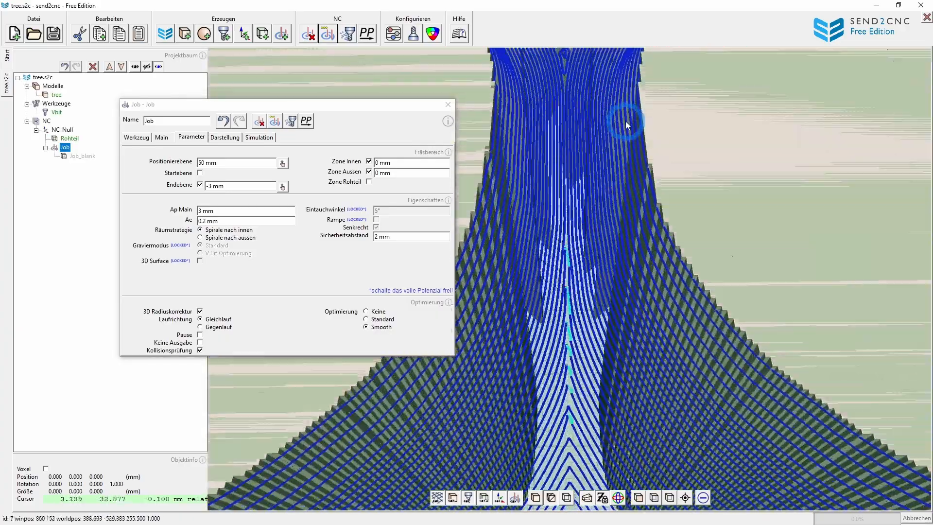
middle_click_drag(625, 121, 617, 348)
middle_click_drag(567, 122, 761, 224)
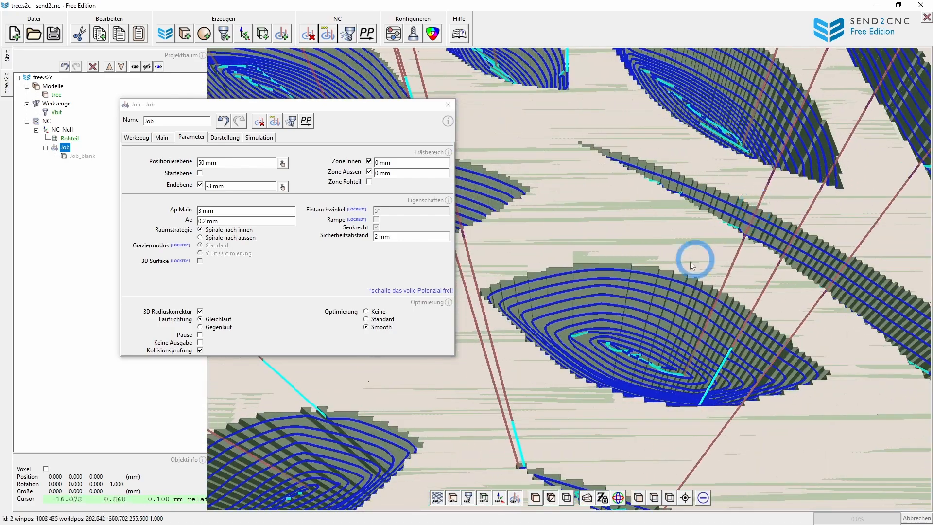
scroll(660, 234, "up", 5)
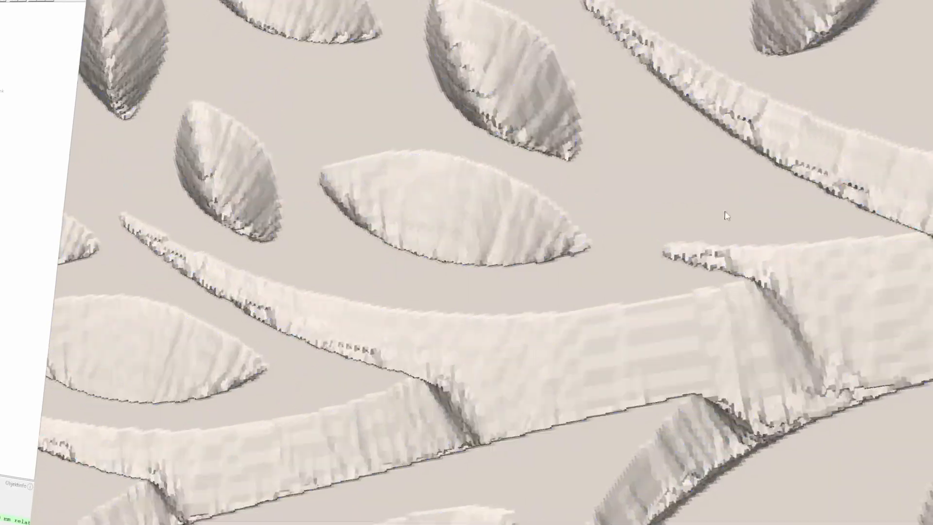
middle_click_drag(724, 211, 581, 201)
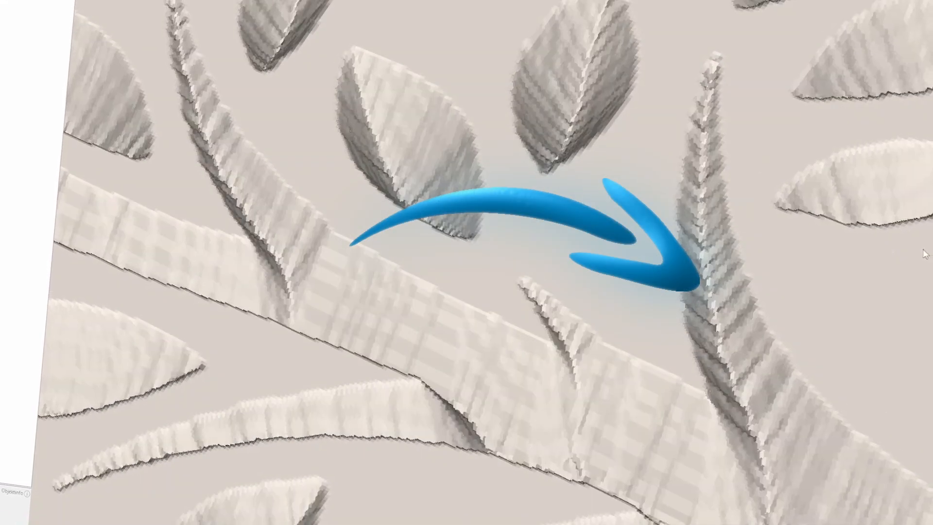
middle_click_drag(913, 251, 774, 238)
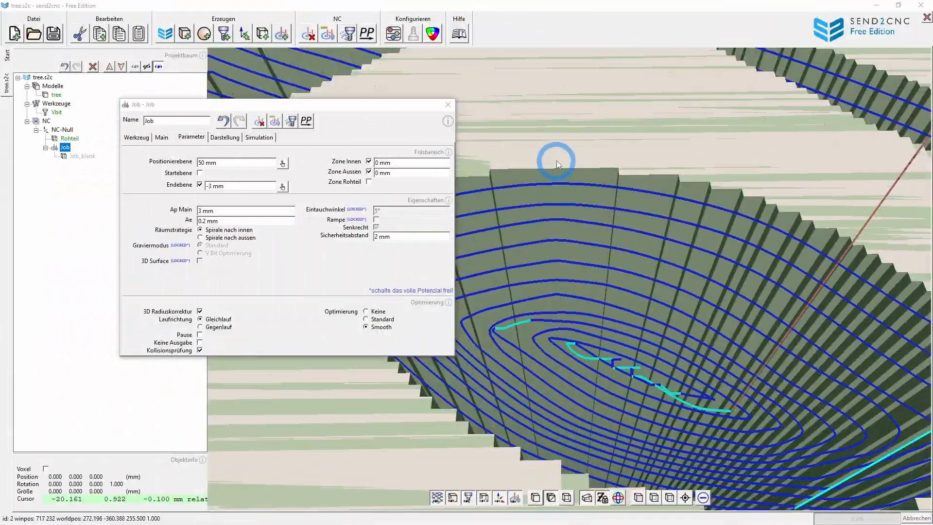
scroll(556, 161, "down", 15)
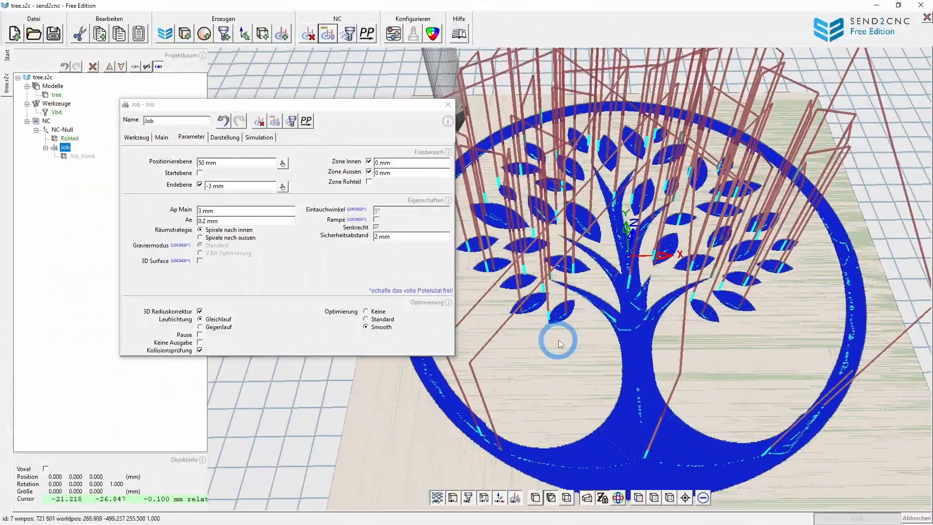
middle_click_drag(558, 340, 618, 324)
Close the job settings, display the machined blank Job_blank and hide the raw stock (Rohteil)
left_click(446, 105)
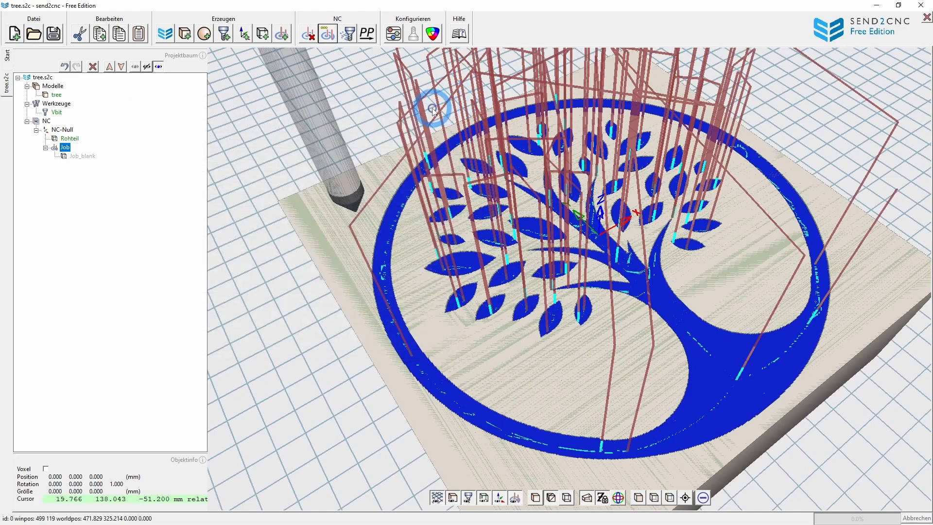
right_click(87, 162)
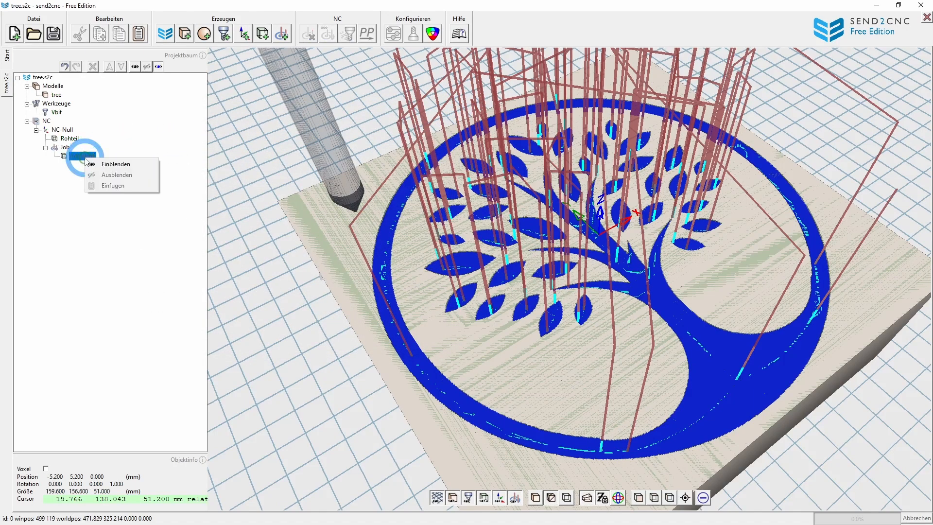
left_click(94, 163)
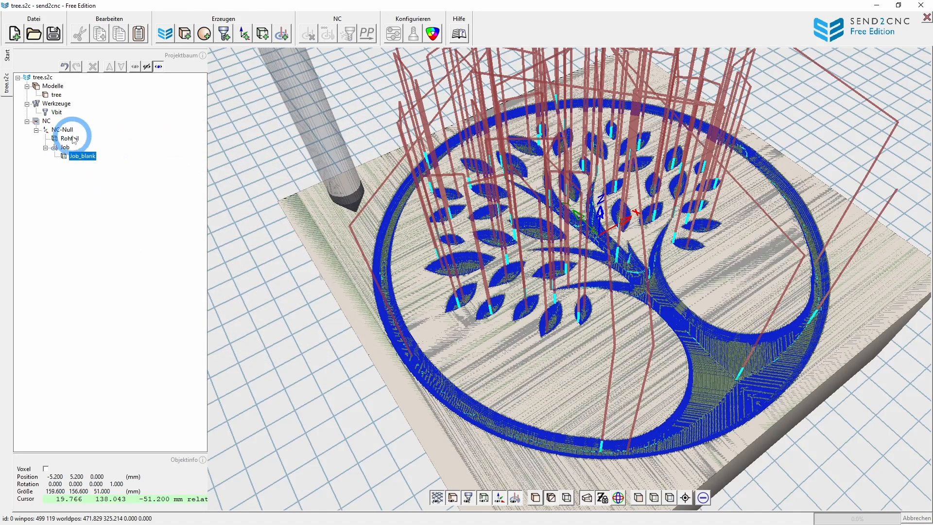
left_click(73, 139)
Switch the machined blank to shading without voxel edges and inspect the tree engraving up close and as a whole
scroll(693, 355, "up", 10)
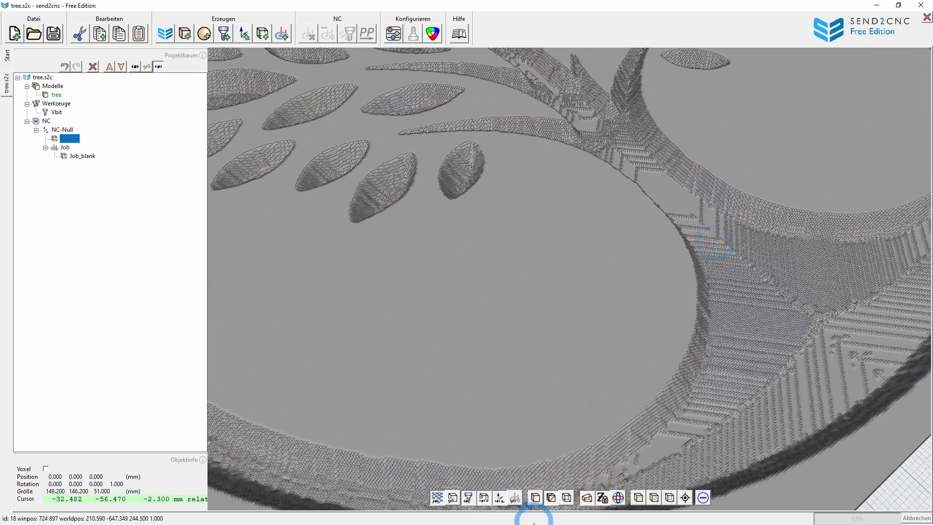
left_click(536, 503)
mouse_move(761, 326)
middle_mouse_down()
mouse_move(613, 332)
mouse_move(648, 274)
mouse_move(442, 435)
mouse_move(691, 246)
mouse_move(576, 218)
middle_mouse_up()
scroll(473, 171, "down", 8)
middle_click_drag(460, 262, 581, 221)
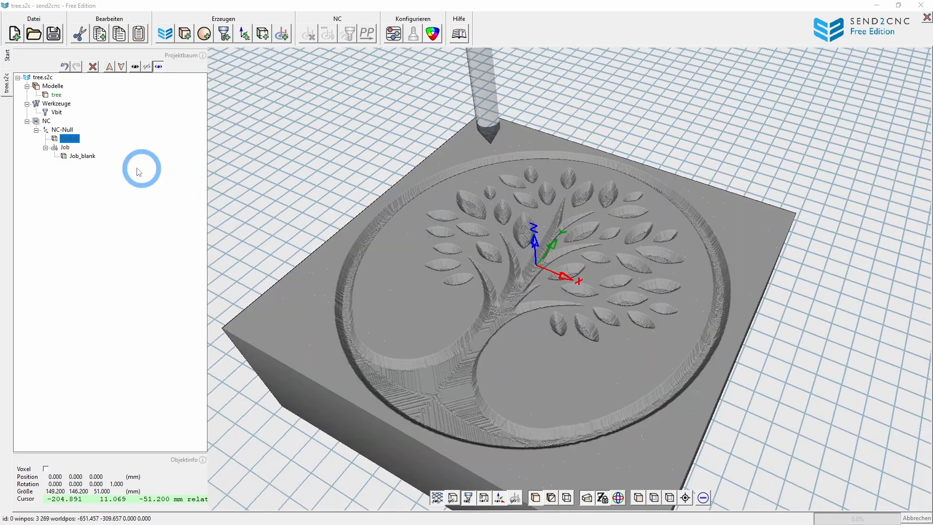
Open the NC output for the carving job and select the post-processors s2c_gcode.lua and s2c_gcode_NcReport.lua from the default directory
left_click(65, 147)
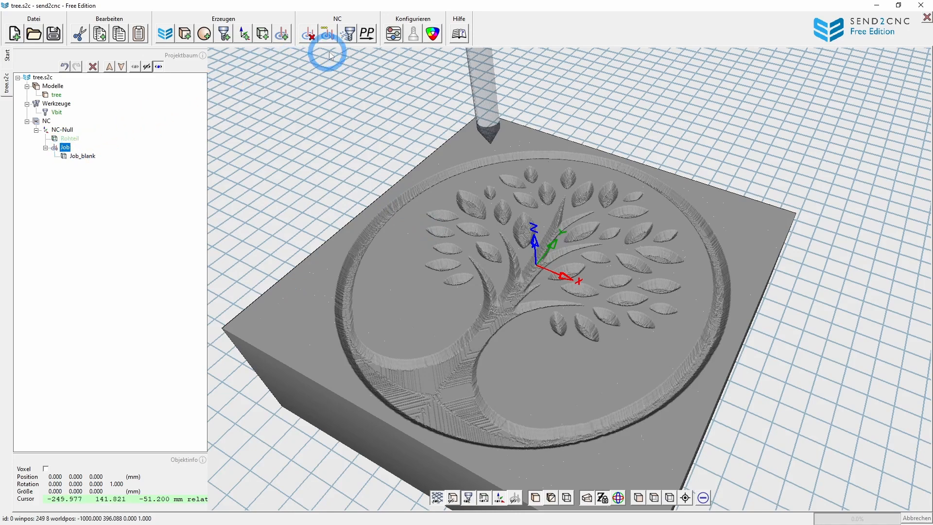
left_click(371, 39)
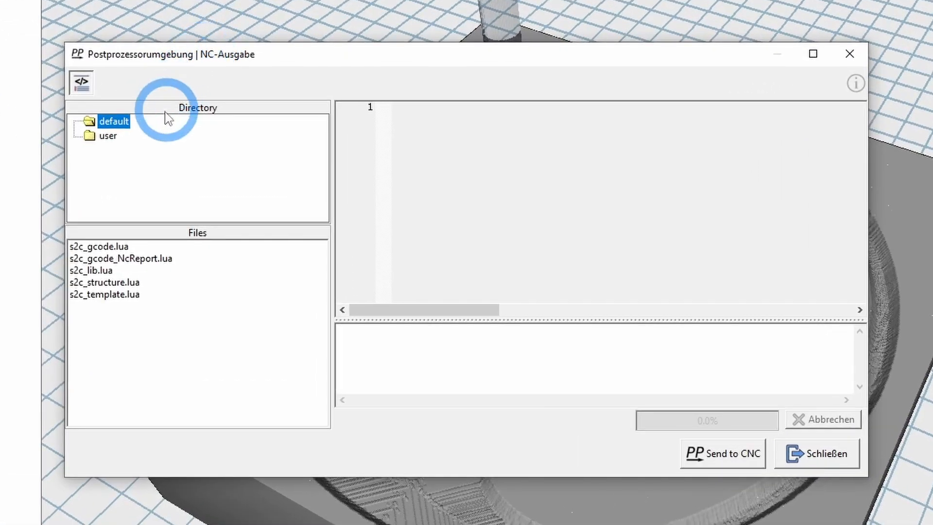
left_click(117, 249)
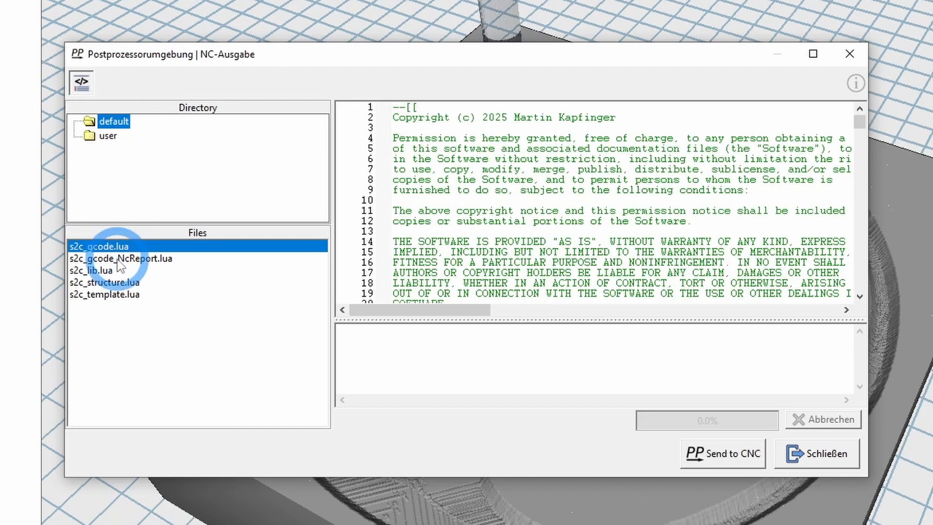
left_click(118, 261, "shift")
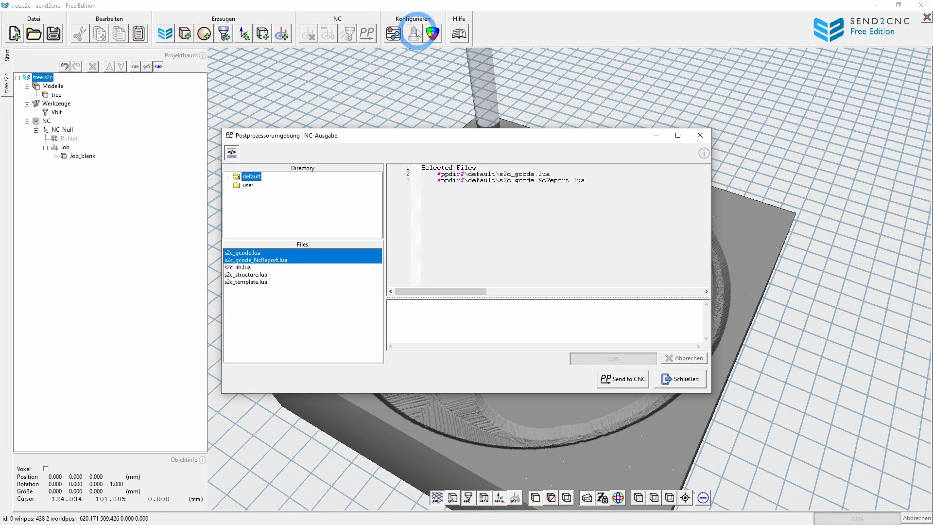
Look through the options in the system settings (Systemeinstellungen) and close them with confirmation
left_click(416, 32)
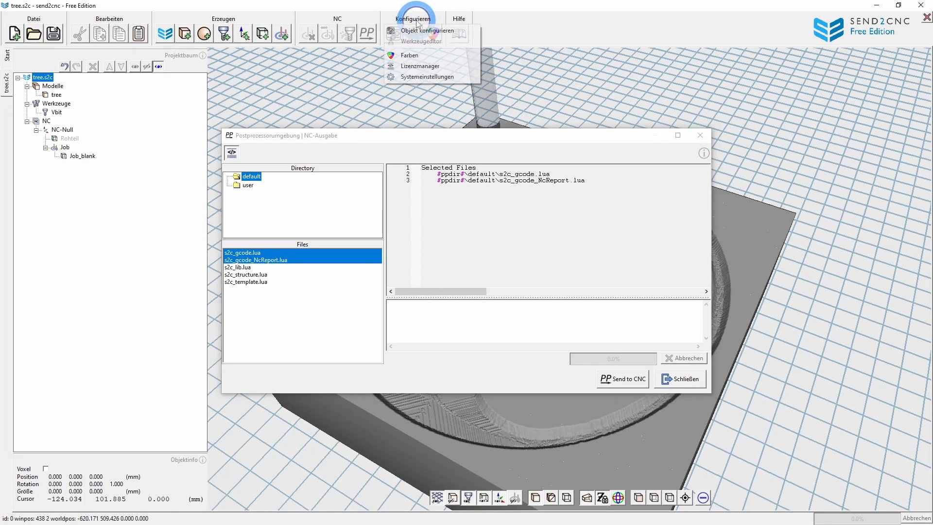
left_click(422, 77)
left_click(299, 232)
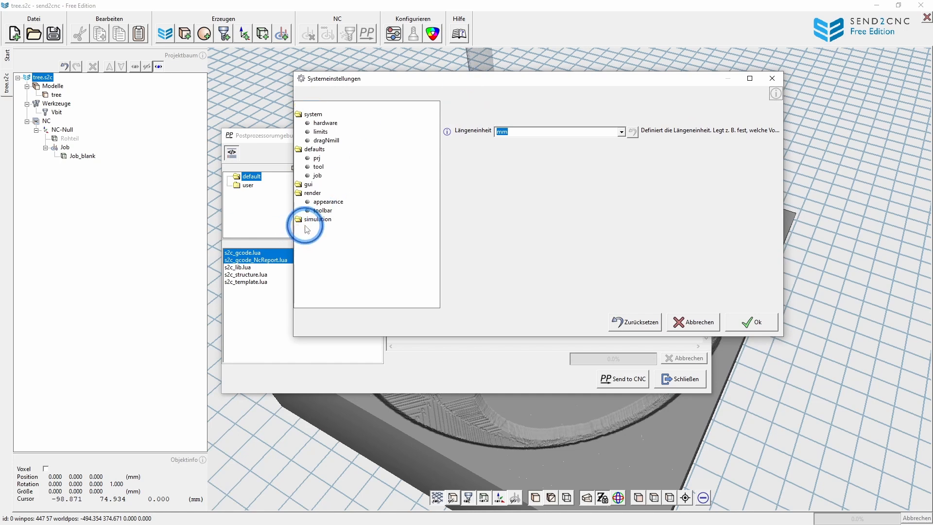
left_click_drag(780, 119, 774, 291)
left_click(761, 323)
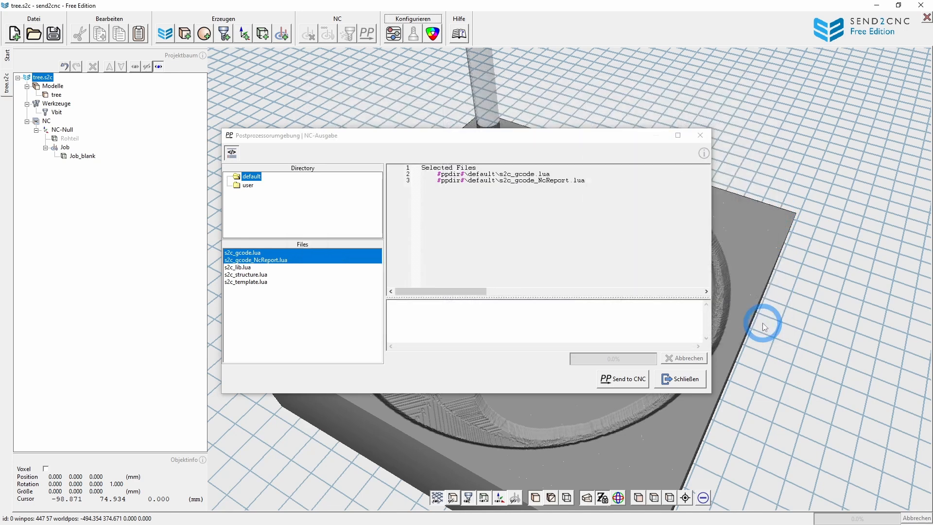
Output the carving job's G-code program and NC report with the selected post-processors
left_click(616, 379)
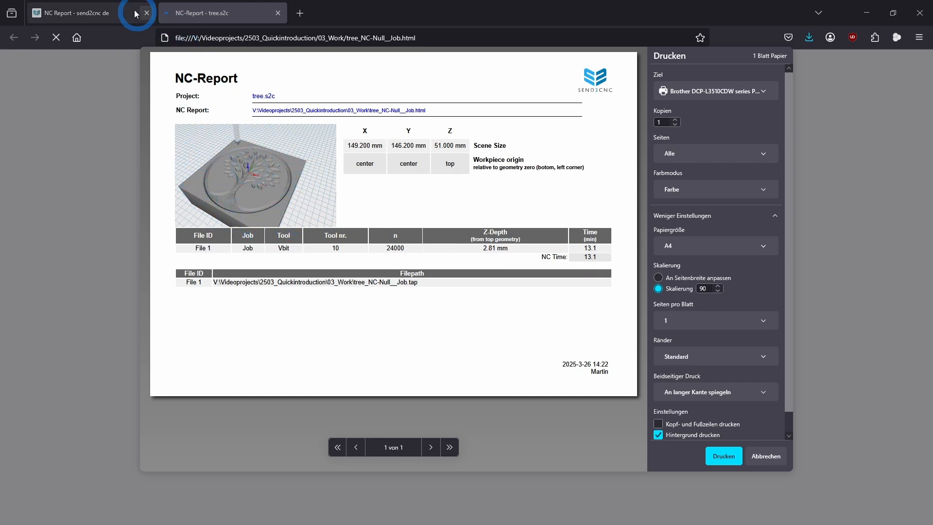
Read the NC Report article on the send2cnc website down to the collision example, and return to send2cnc
left_click(107, 8)
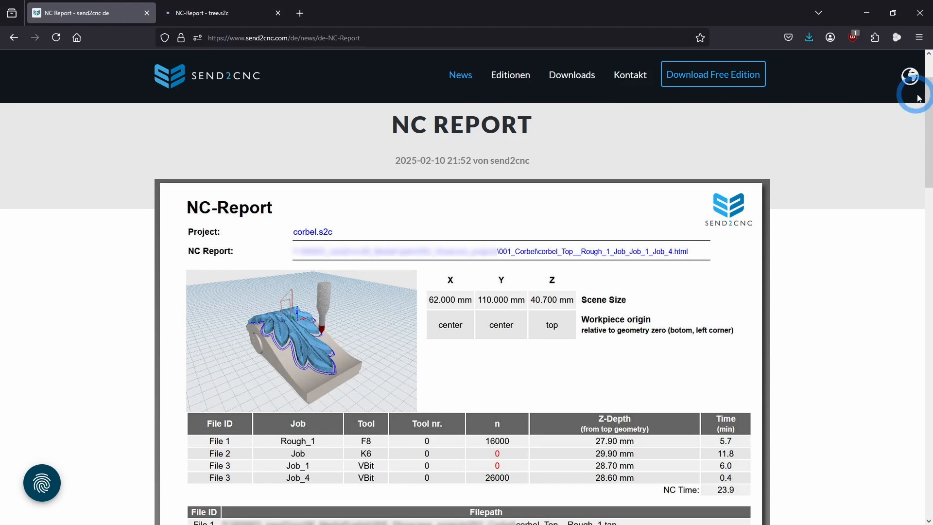
left_click_drag(928, 97, 917, 318)
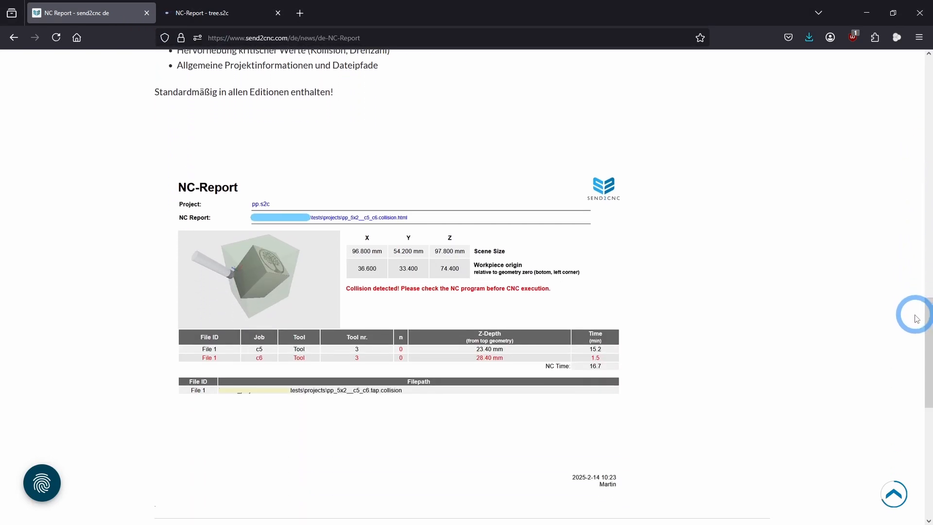
left_click(522, 292)
left_click(866, 12)
left_click(781, 141)
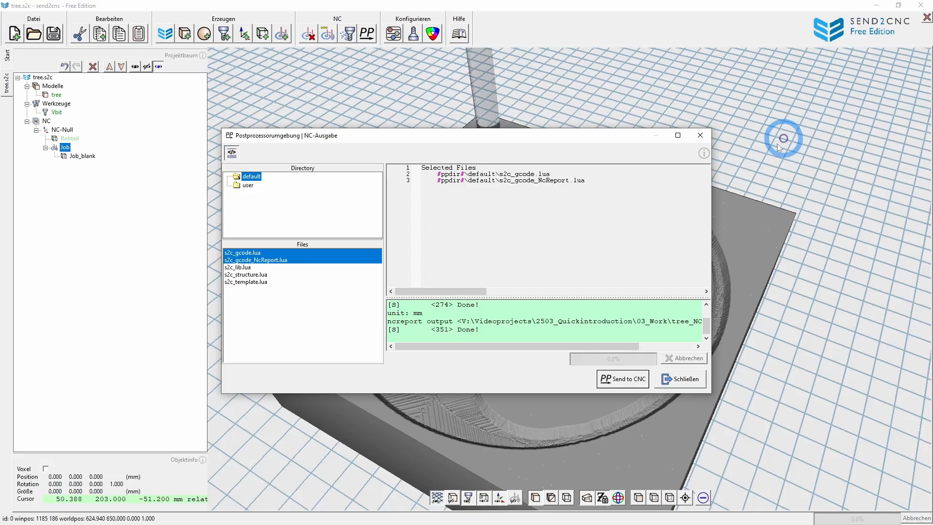
Open the tree project's directory and look at the generated NC file tree_NC-Null__Job.tap
right_click(33, 78)
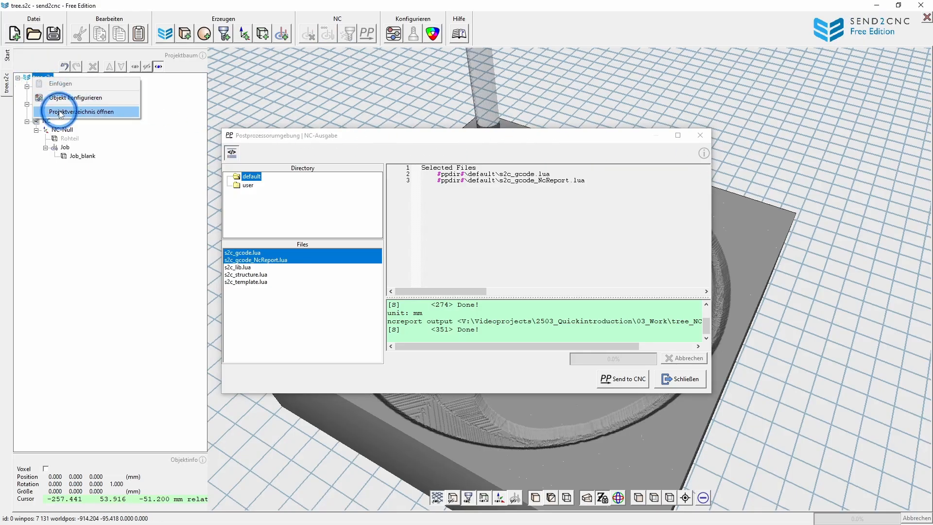
left_click(115, 113)
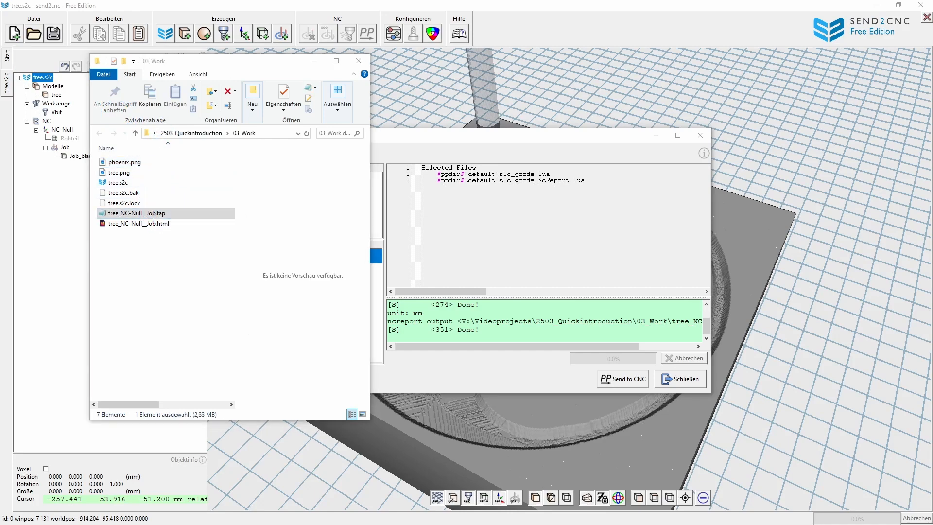
left_click_drag(727, 101, 727, 151)
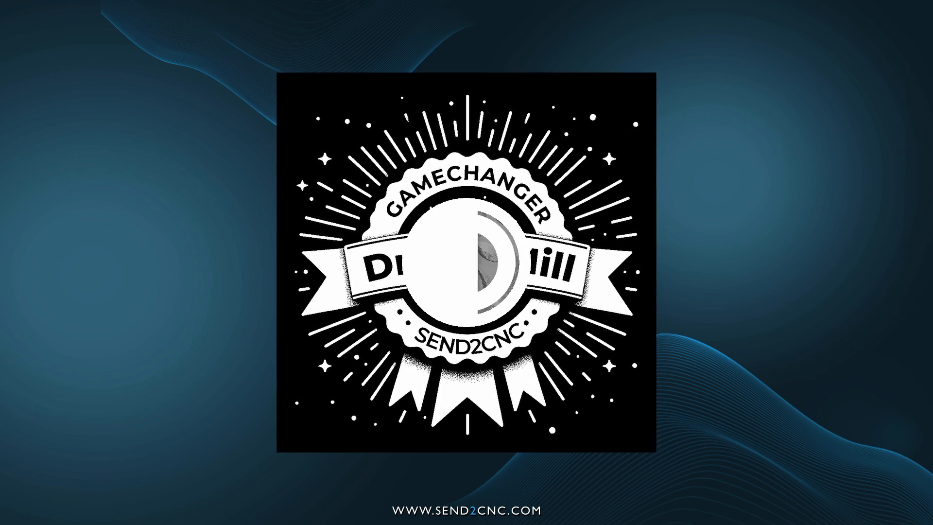
Process gamechanger.png automatically with Drag'n'Mill and select the generated project file gamechanger.s2c in its folder
left_click(201, 210)
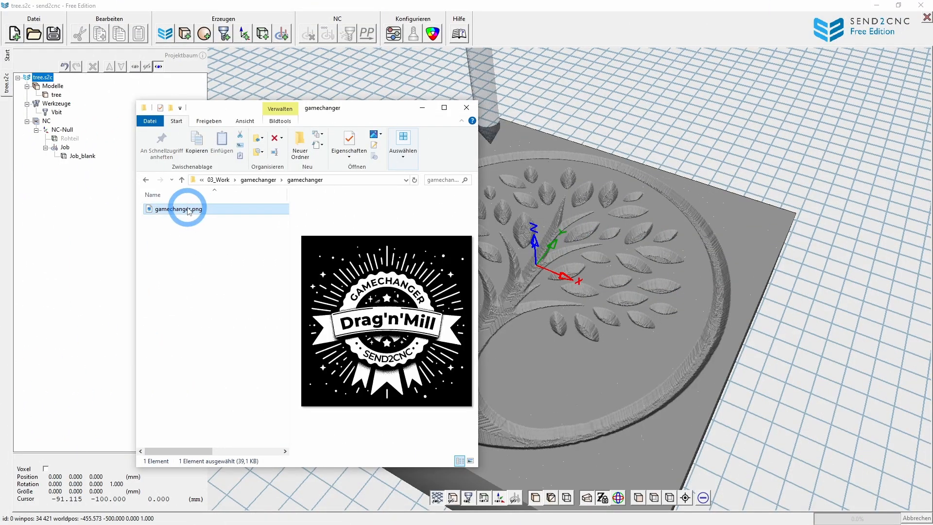
left_click_drag(179, 210, 496, 206)
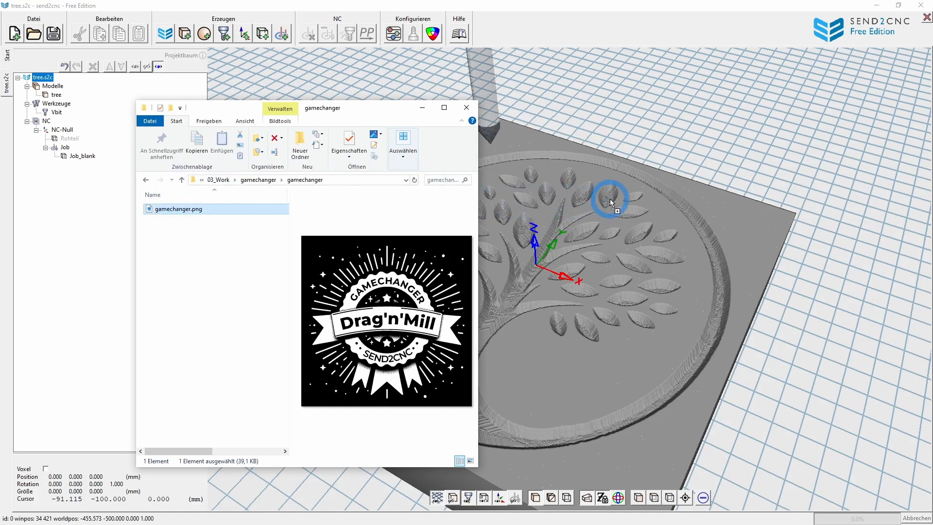
left_click_drag(611, 203, 611, 204)
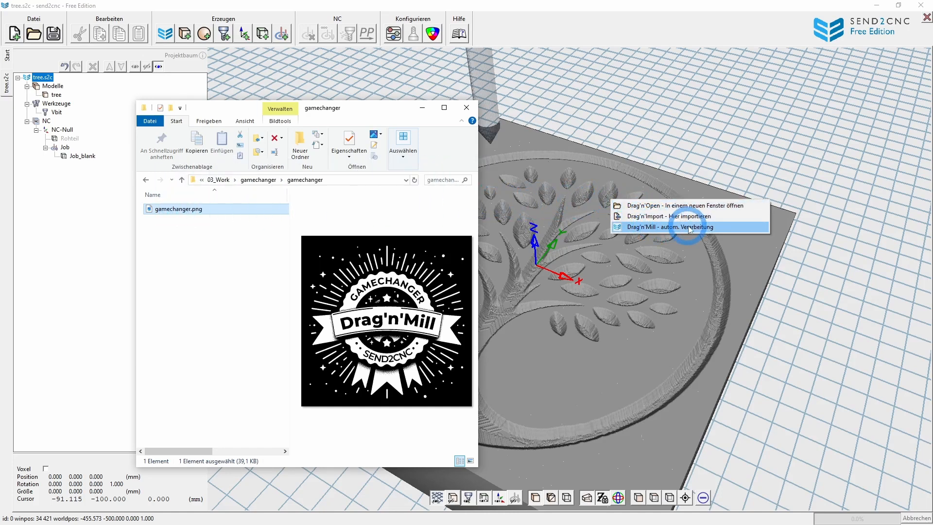
left_click(640, 228)
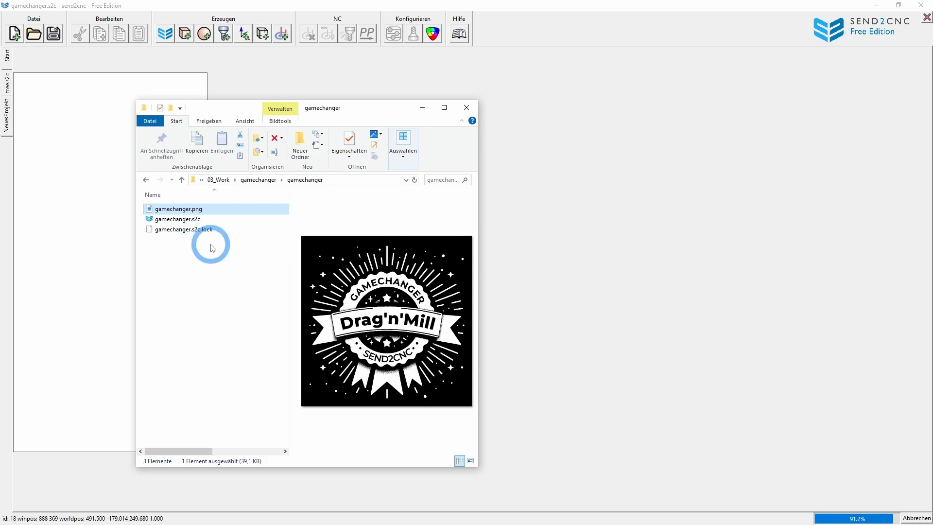
left_click(191, 221)
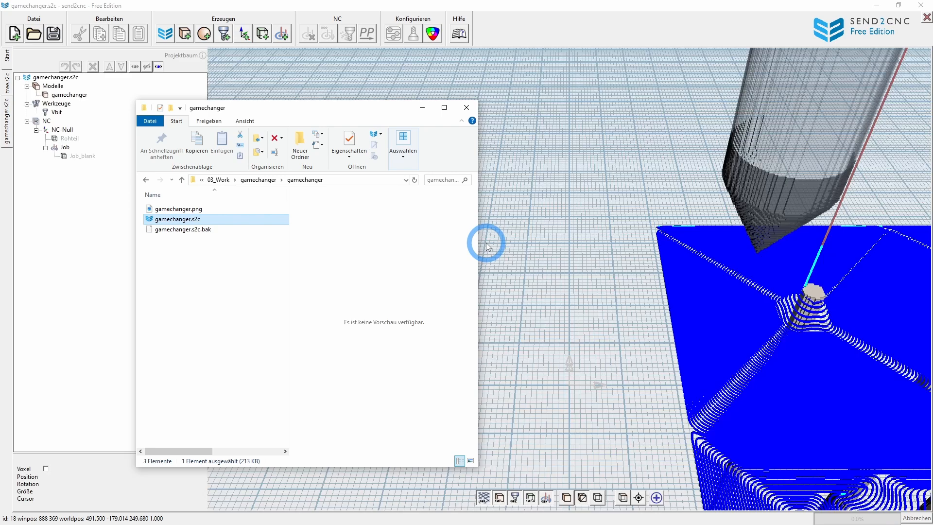
Examine the gamechanger toolpath from several angles, and hide it to inspect the badge model
left_click(534, 226)
middle_click_drag(661, 237, 450, 144)
scroll(478, 202, "down", 4)
middle_click_drag(665, 273, 675, 296)
left_click_drag(572, 196, 549, 369)
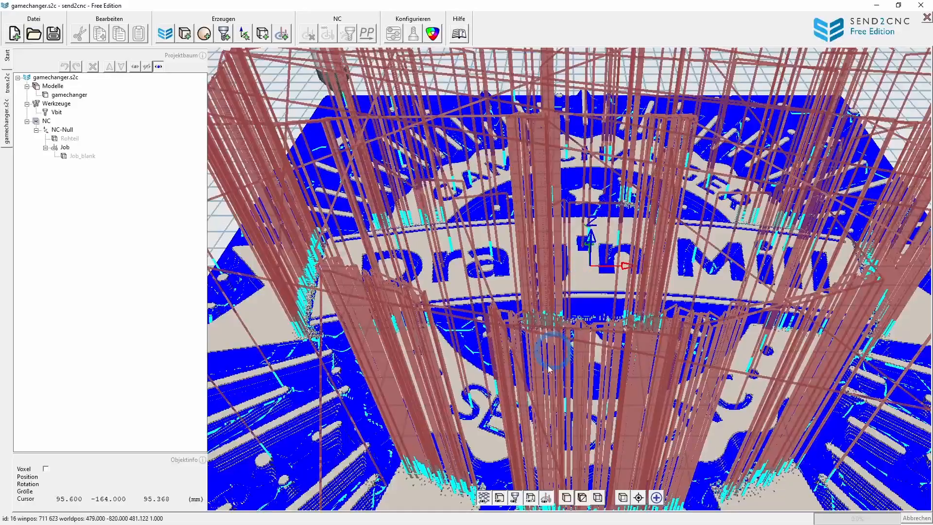
left_click(546, 498)
left_click_drag(542, 443, 568, 305)
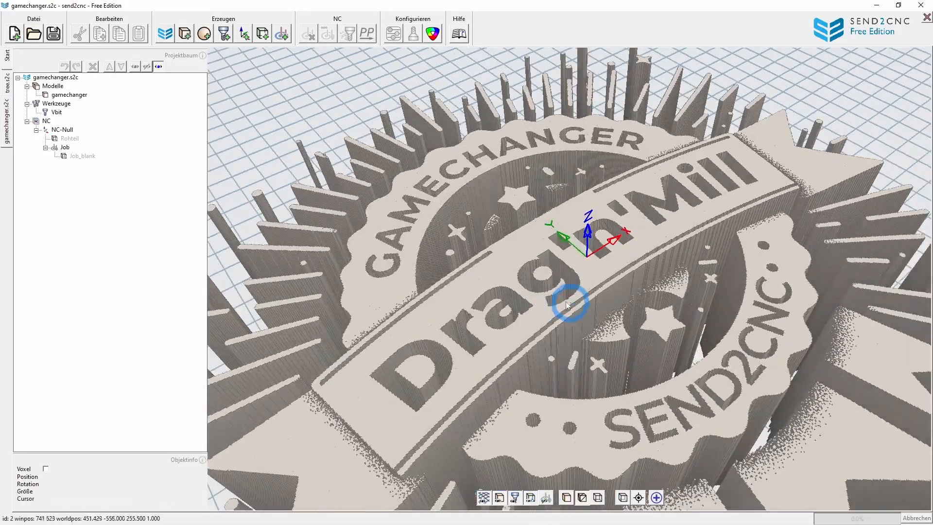
Display the machined blank Job_blank without voxel edges, hide the badge model and inspect the milled result
left_click(103, 163)
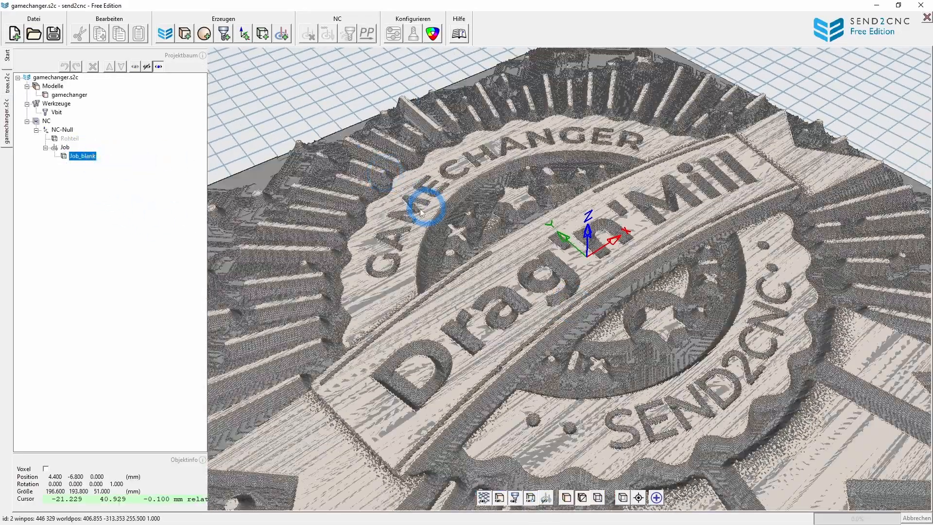
scroll(417, 214, "up", 5)
left_click(569, 502)
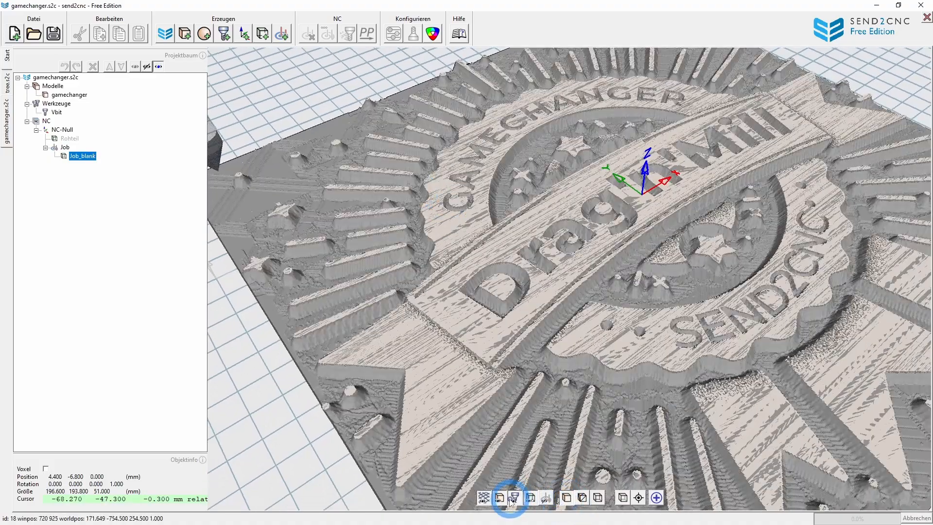
left_click(499, 501)
left_click_drag(643, 326, 461, 227)
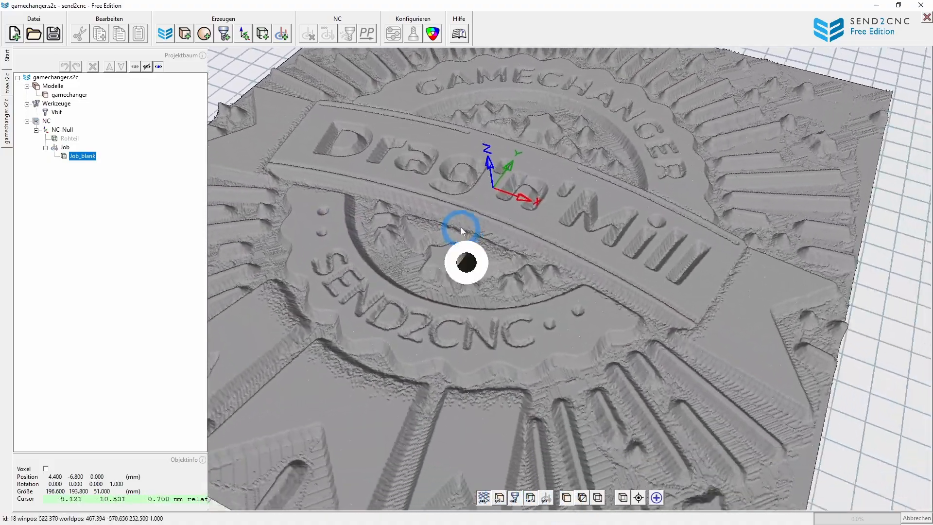